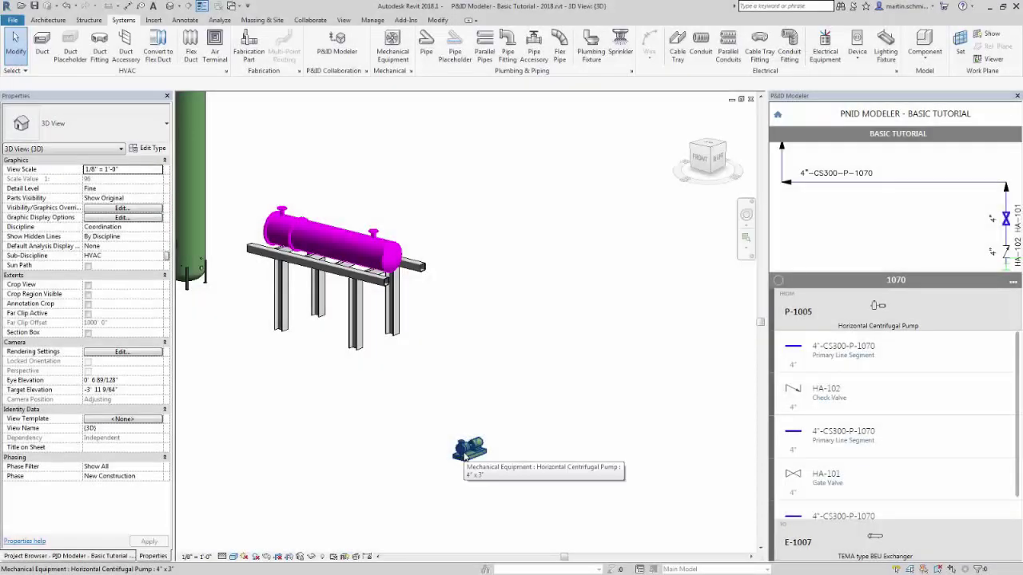
Select the modelled pump and start Map to existing on the P-1005 FROM row.
{"action": "left_click", "coordinate": [465, 454]}
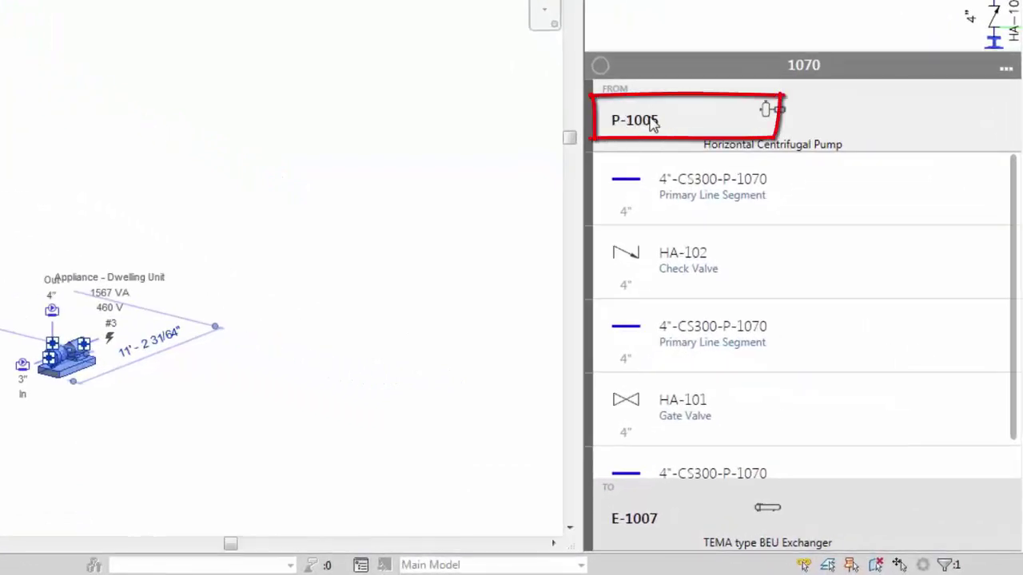
{"action": "right_click", "coordinate": [708, 132]}
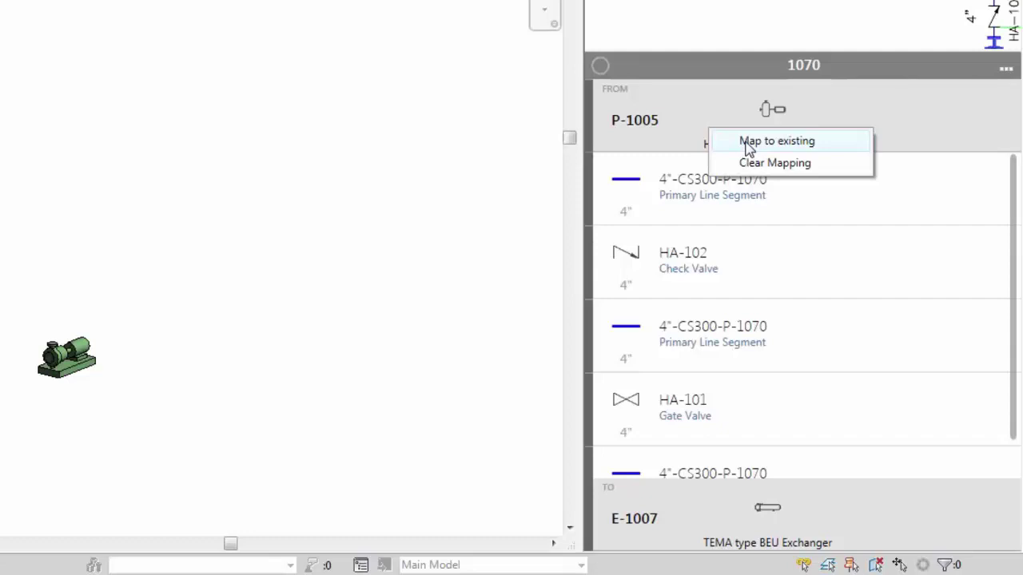
{"action": "left_click", "coordinate": [749, 142]}
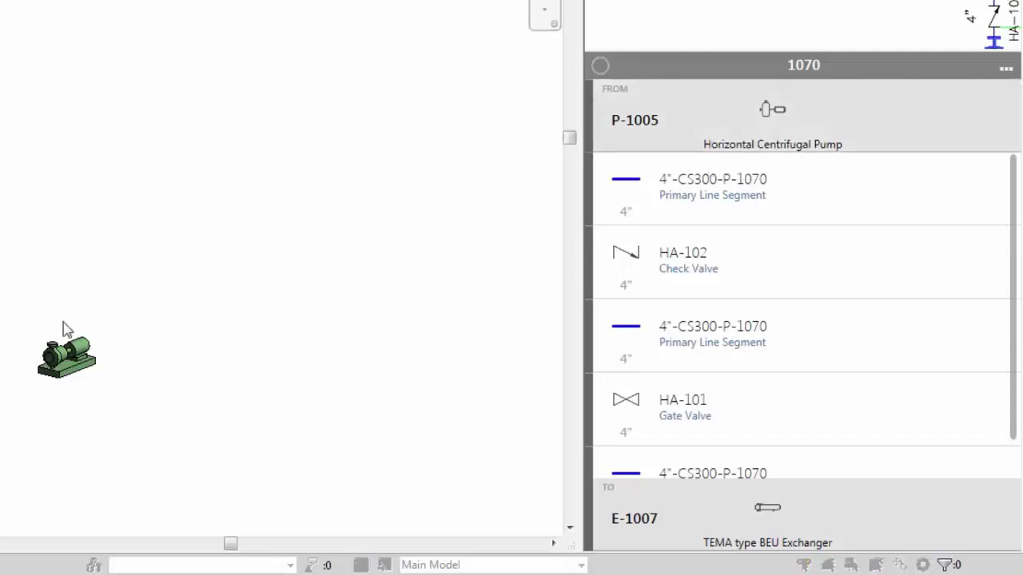
Pick the modelled horizontal centrifugal pump to finish linking it to P-1005.
{"action": "left_click", "coordinate": [60, 364]}
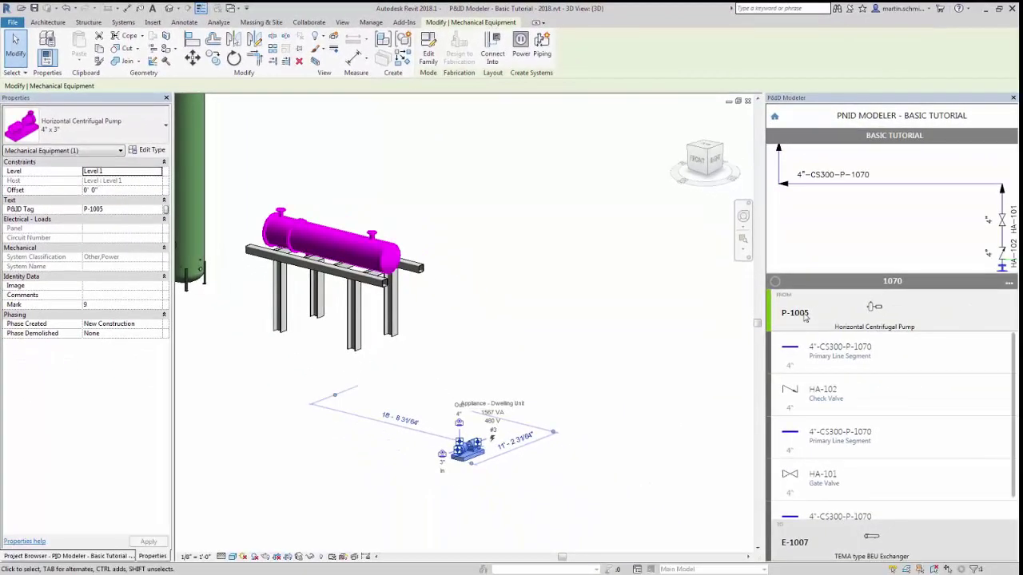
{"action": "left_click", "coordinate": [804, 318]}
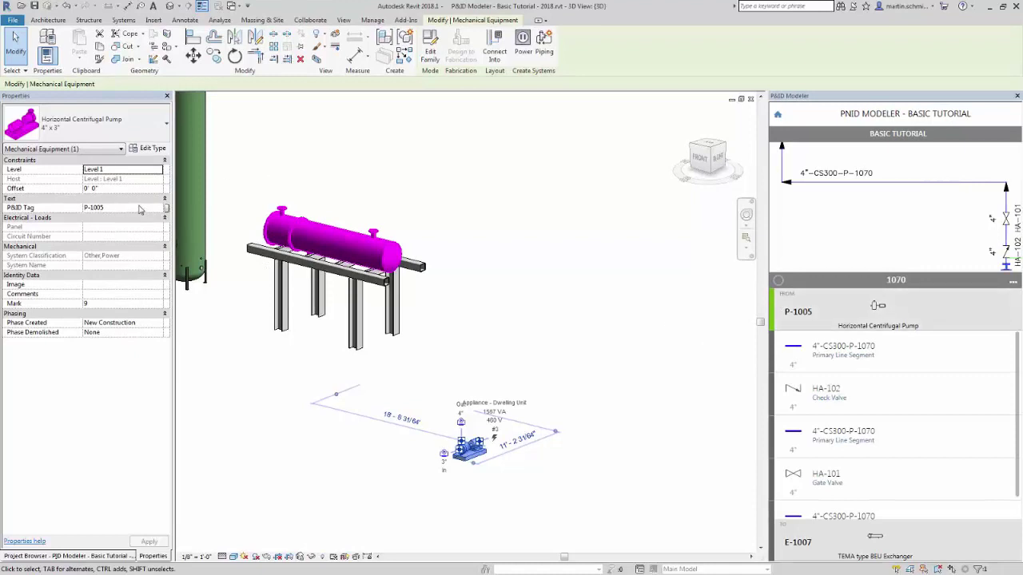
Change the pump's P&ID Tag to P-1001 to see the mapping break.
{"action": "left_click", "coordinate": [140, 210]}
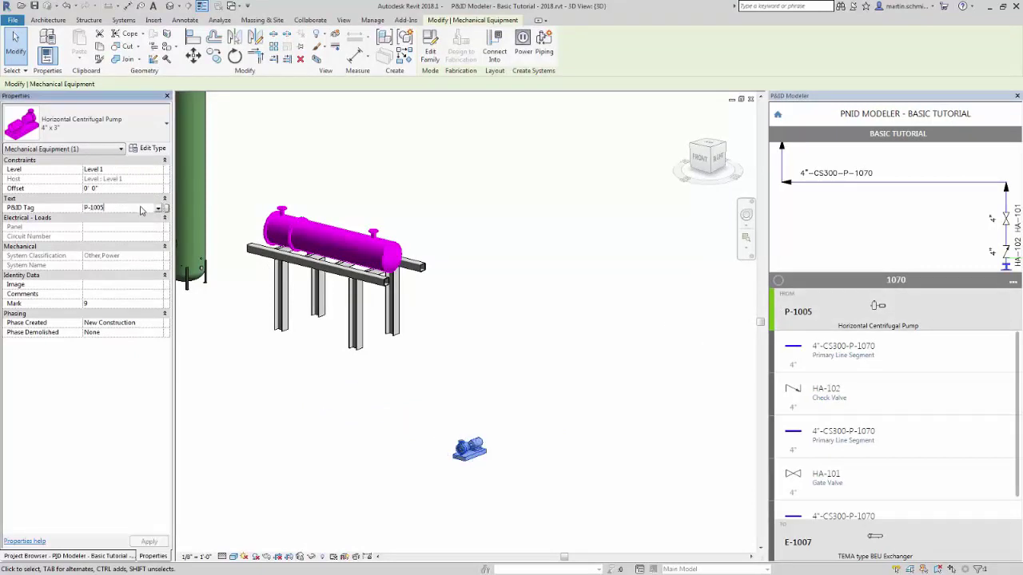
{"action": "key", "text": "BackSpace"}
{"action": "type", "text": "1"}
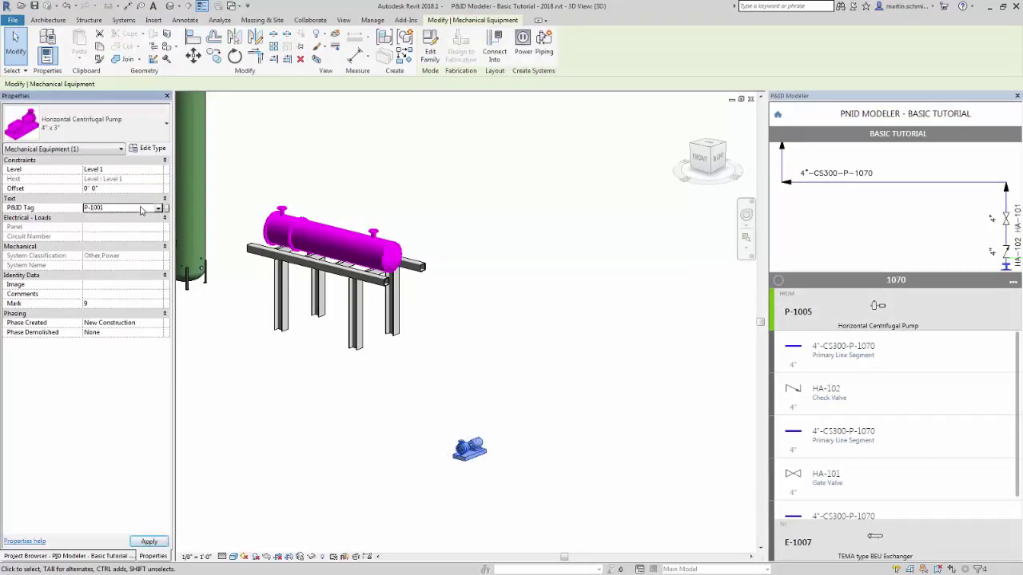
{"action": "key", "text": "Return"}
{"action": "left_click", "coordinate": [614, 377]}
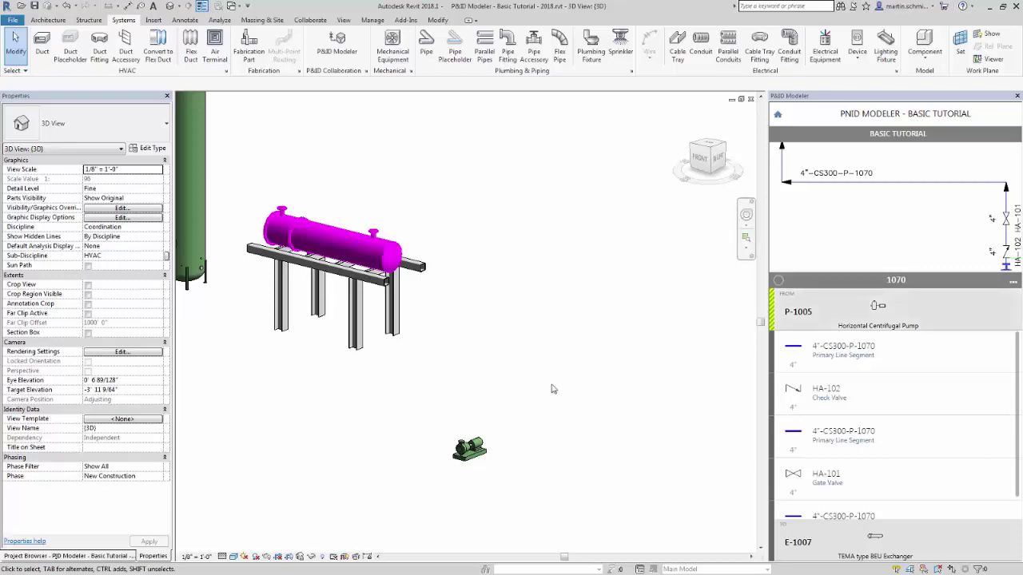
Restore the pump's P&ID Tag to P-1005 and show the Project Browser.
{"action": "left_click", "coordinate": [475, 443]}
{"action": "left_click", "coordinate": [120, 209]}
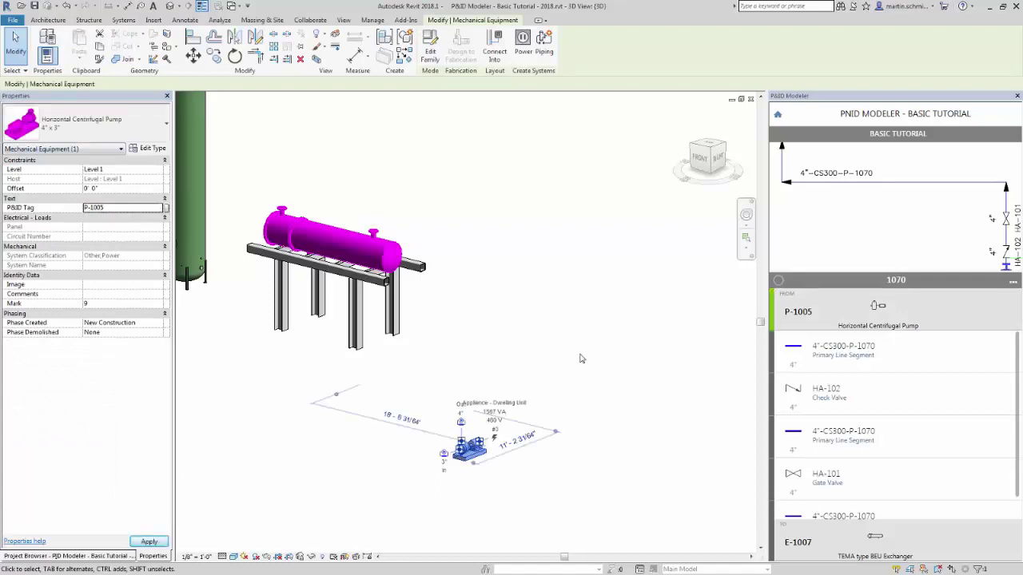
{"action": "left_click", "coordinate": [636, 394]}
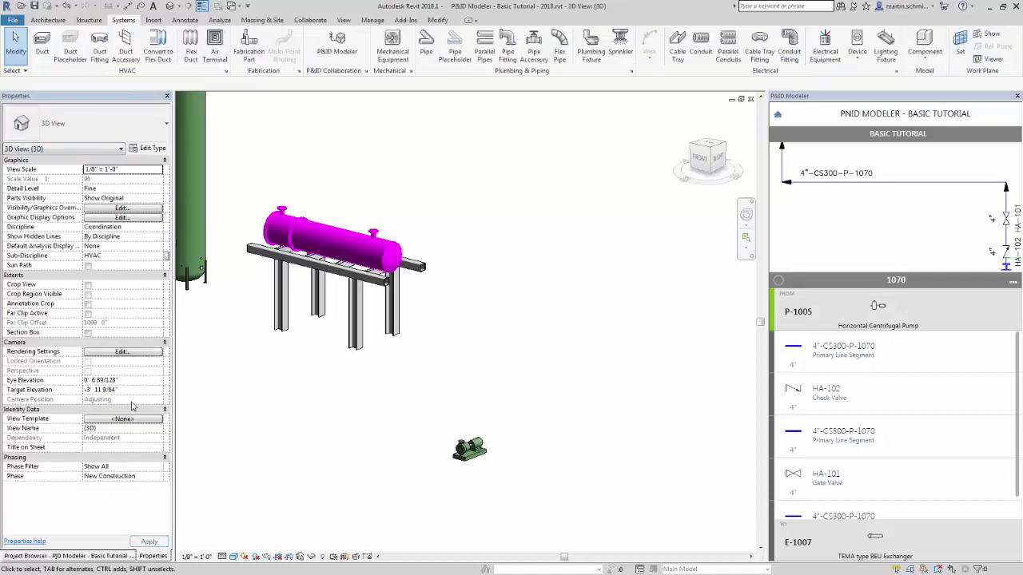
{"action": "left_click", "coordinate": [84, 557]}
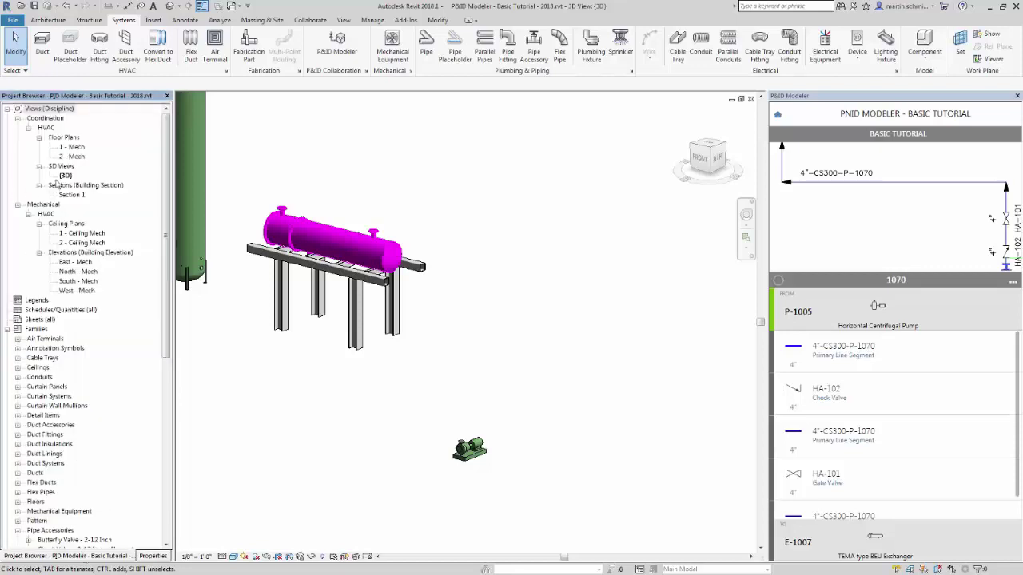
Open the 1 - Mech floor plan and start the 4"-CS300-P-1070 pipe segment.
{"action": "double_click", "coordinate": [71, 148]}
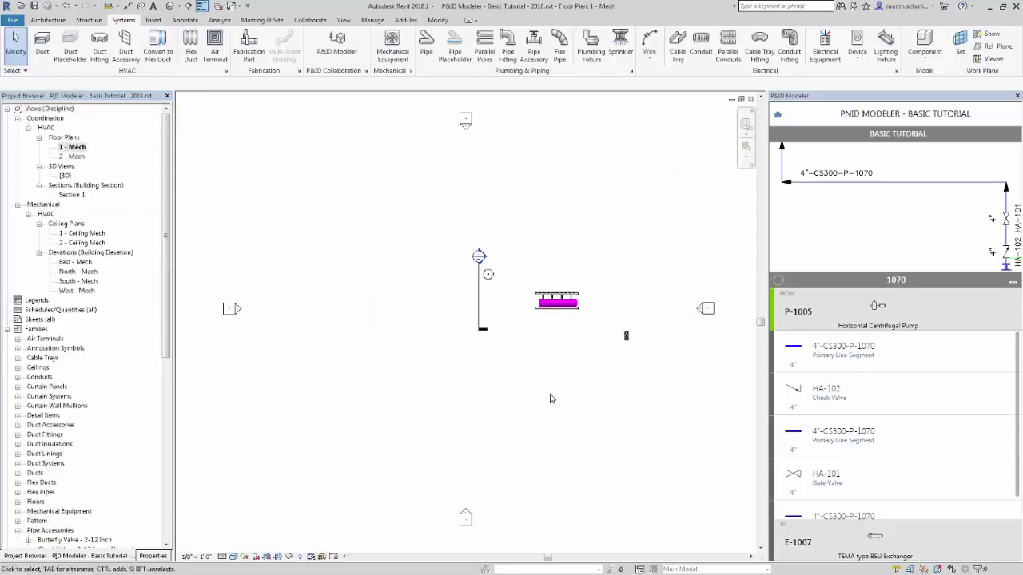
{"action": "scroll", "coordinate": [612, 344], "scroll_direction": "up", "scroll_amount": 3}
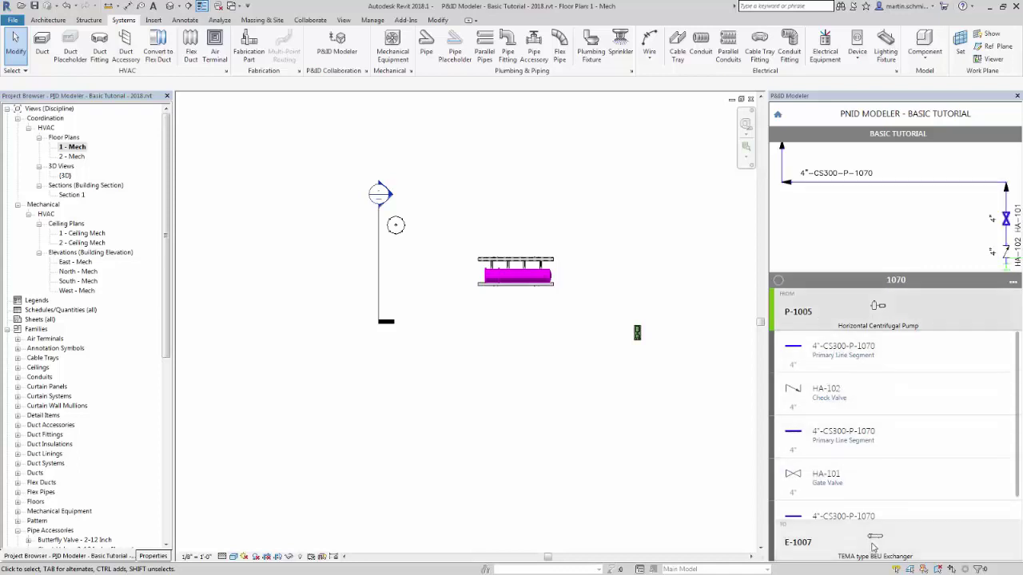
{"action": "left_click", "coordinate": [843, 445]}
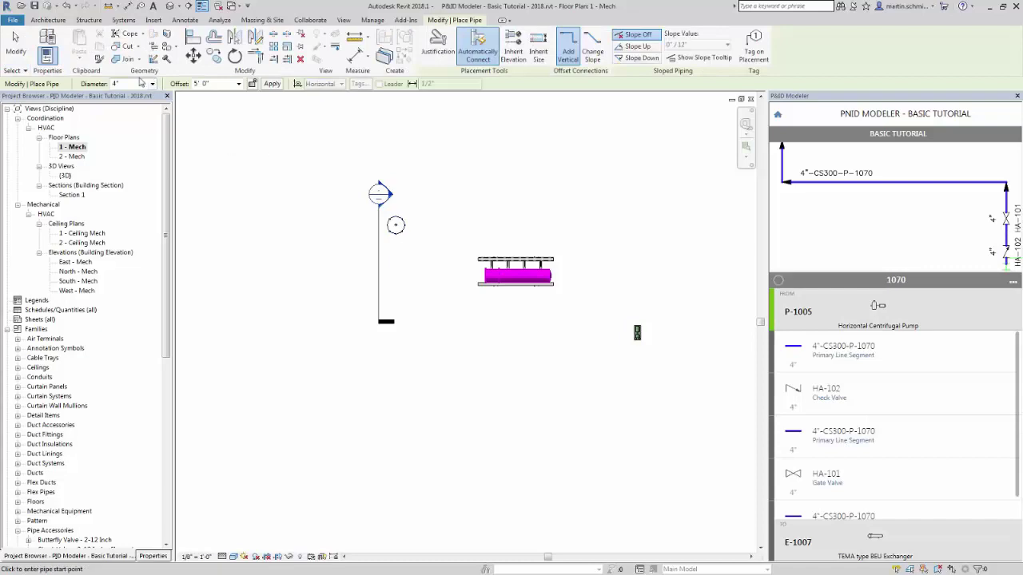
Set the pipe's offset to 15' 0" in Properties.
{"action": "left_click", "coordinate": [149, 556]}
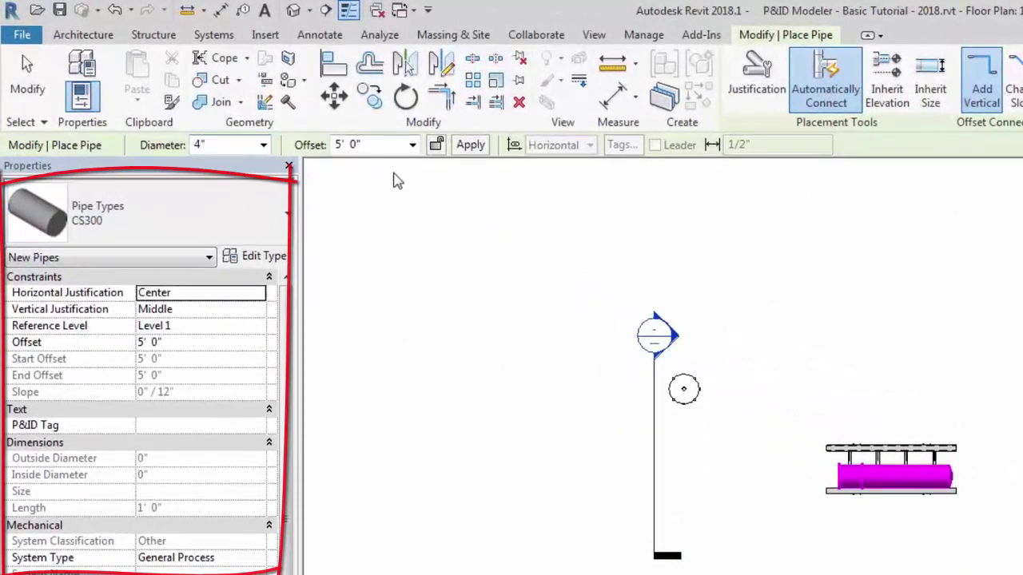
{"action": "double_click", "coordinate": [376, 146]}
{"action": "type", "text": "15"}
{"action": "key", "text": "Return"}
{"action": "scroll", "coordinate": [931, 489], "scroll_direction": "up", "scroll_amount": 2}
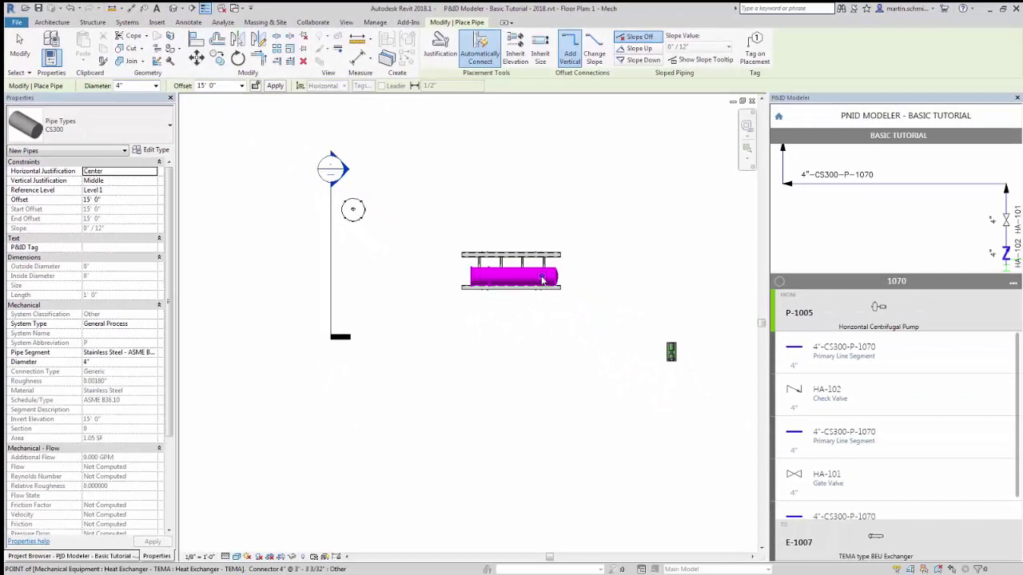
Draw the 4" pipe from the heat exchanger connector via a corner to the pump connector.
{"action": "left_click", "coordinate": [543, 279]}
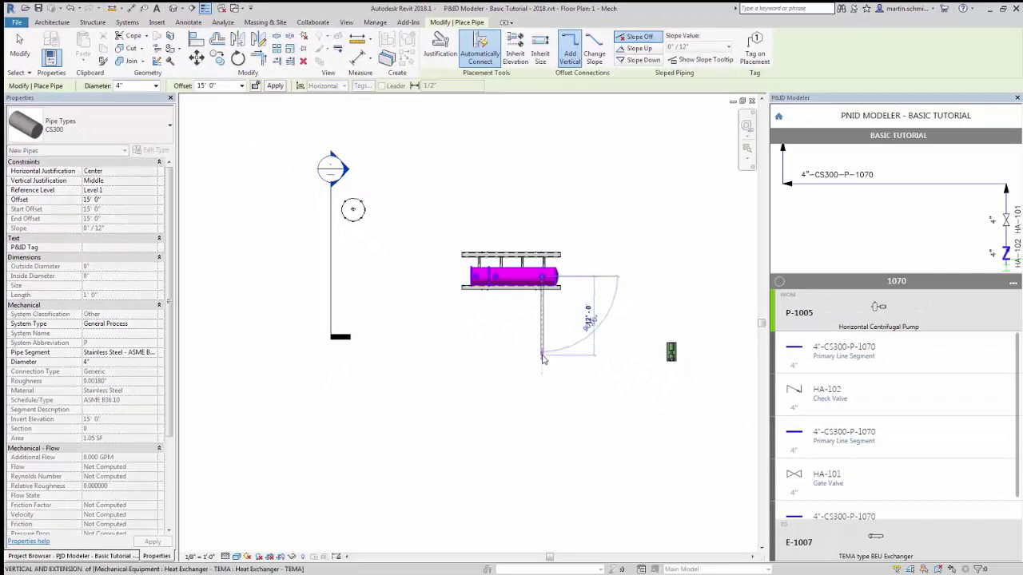
{"action": "left_click", "coordinate": [542, 361]}
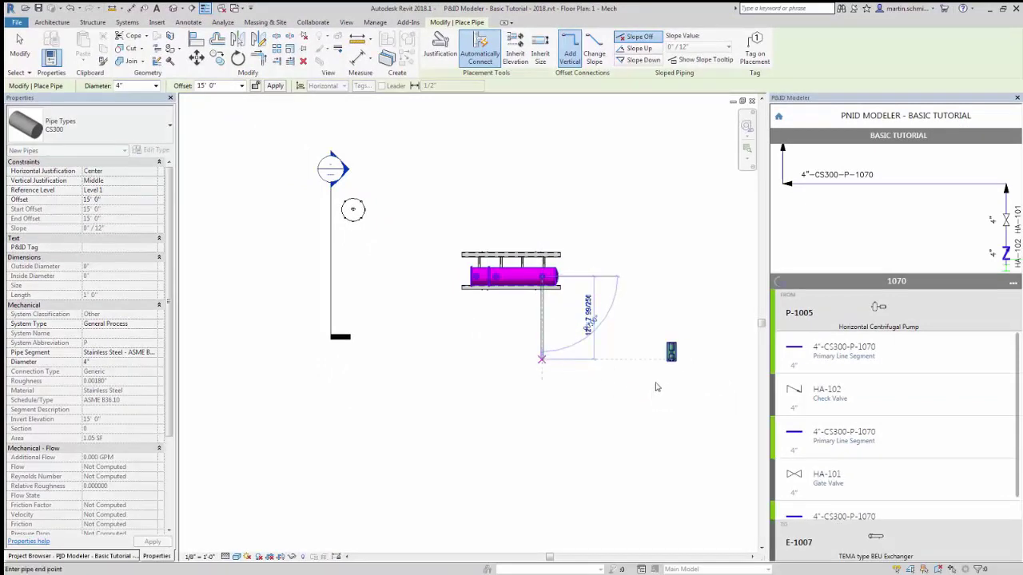
{"action": "scroll", "coordinate": [672, 365], "scroll_direction": "up", "scroll_amount": 4}
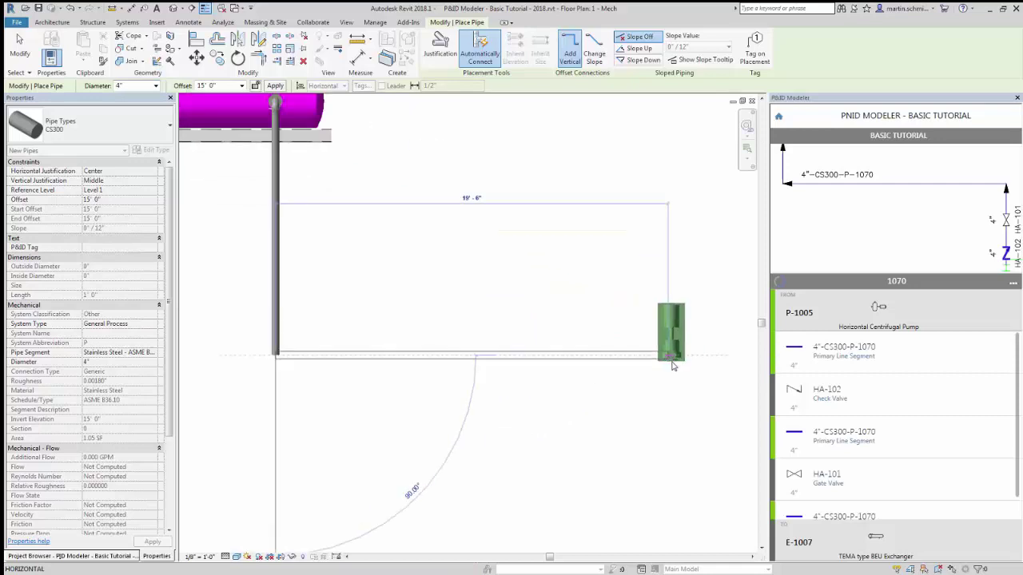
{"action": "left_click", "coordinate": [671, 360]}
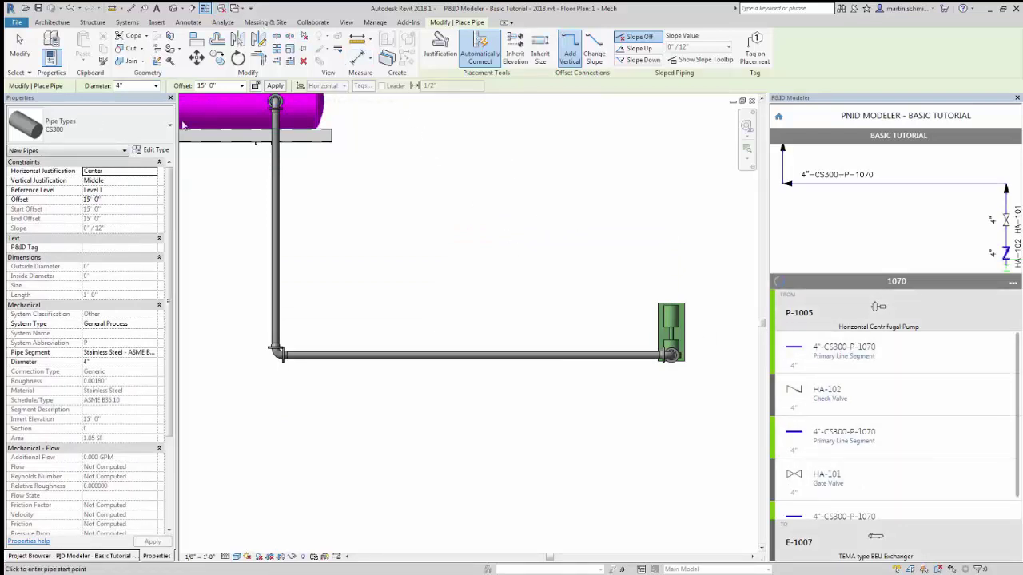
Switch to the 3D view and end pipe drawing.
{"action": "left_click", "coordinate": [171, 11]}
{"action": "right_click", "coordinate": [539, 354]}
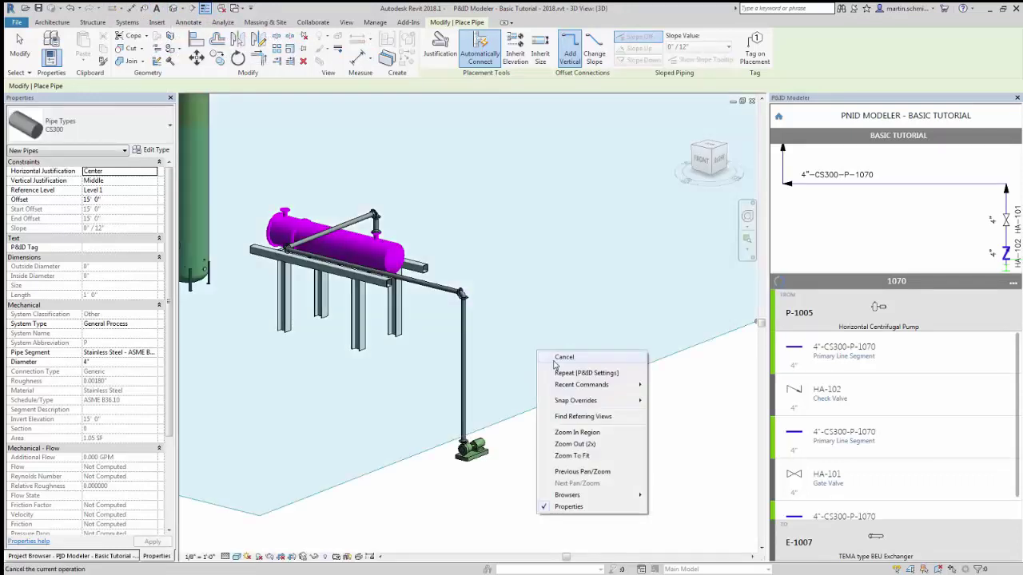
{"action": "left_click", "coordinate": [559, 357]}
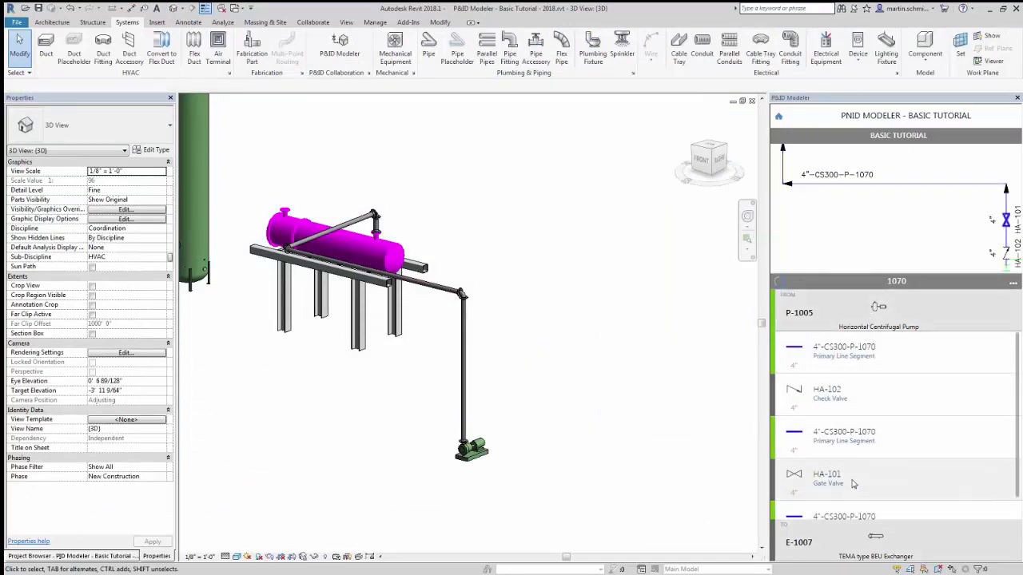
Place the HA-102 check valve on the vertical pipe just above the pump.
{"action": "left_click", "coordinate": [831, 402]}
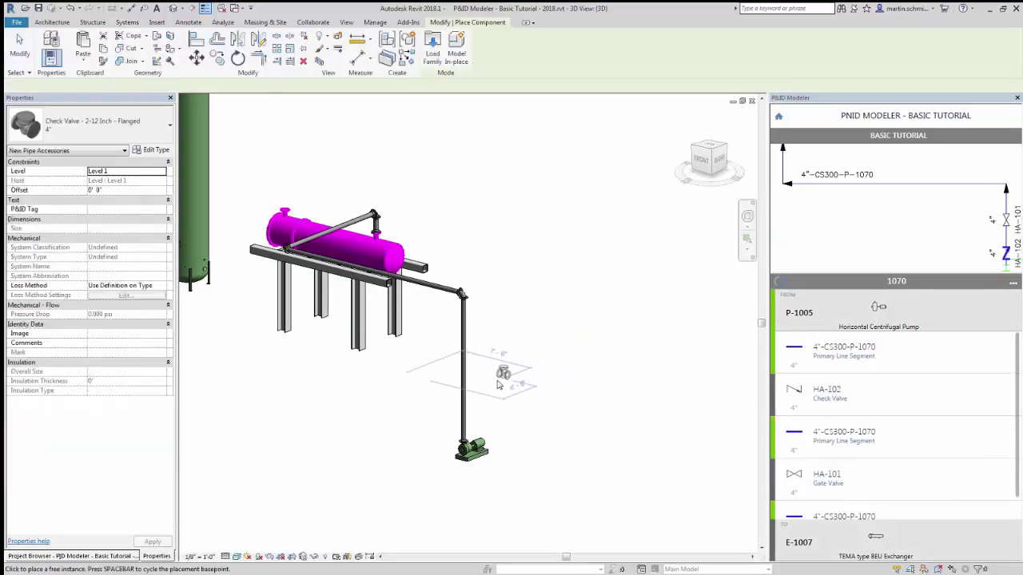
{"action": "scroll", "coordinate": [477, 419], "scroll_direction": "up", "scroll_amount": 2}
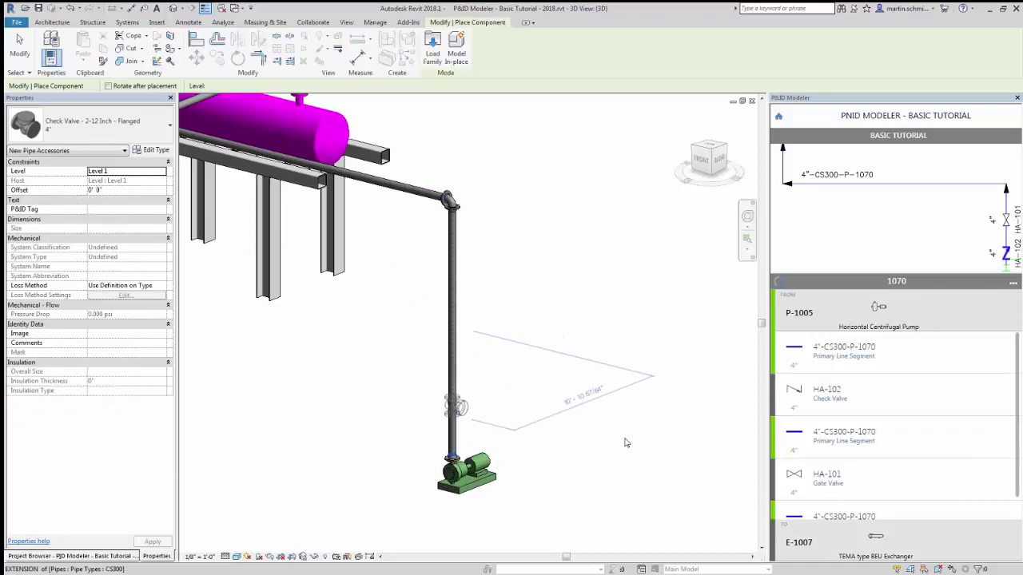
{"action": "left_click", "coordinate": [453, 408]}
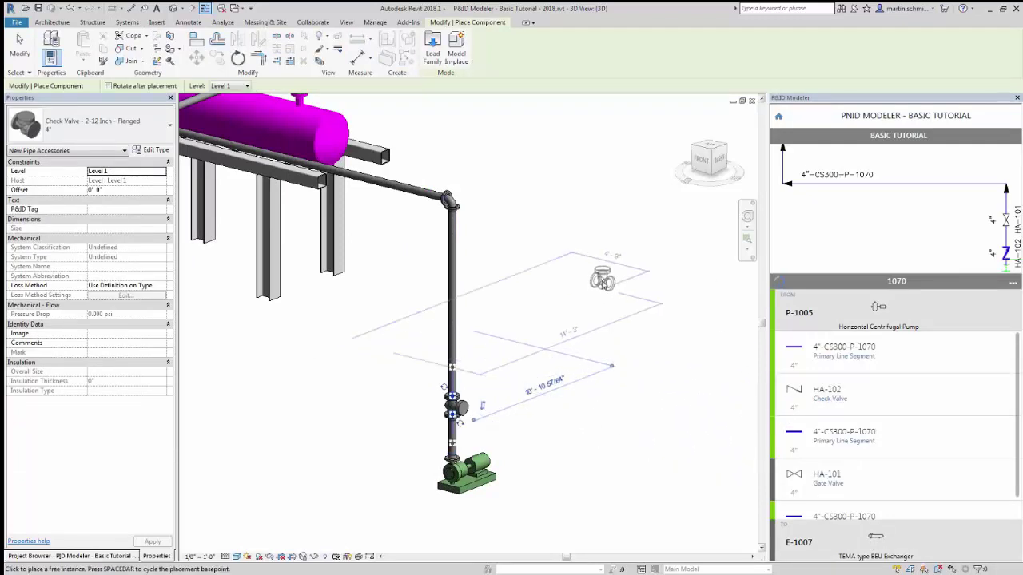
{"action": "right_click", "coordinate": [681, 254]}
{"action": "key", "text": "Escape"}
{"action": "right_click", "coordinate": [700, 413]}
{"action": "left_click", "coordinate": [731, 428]}
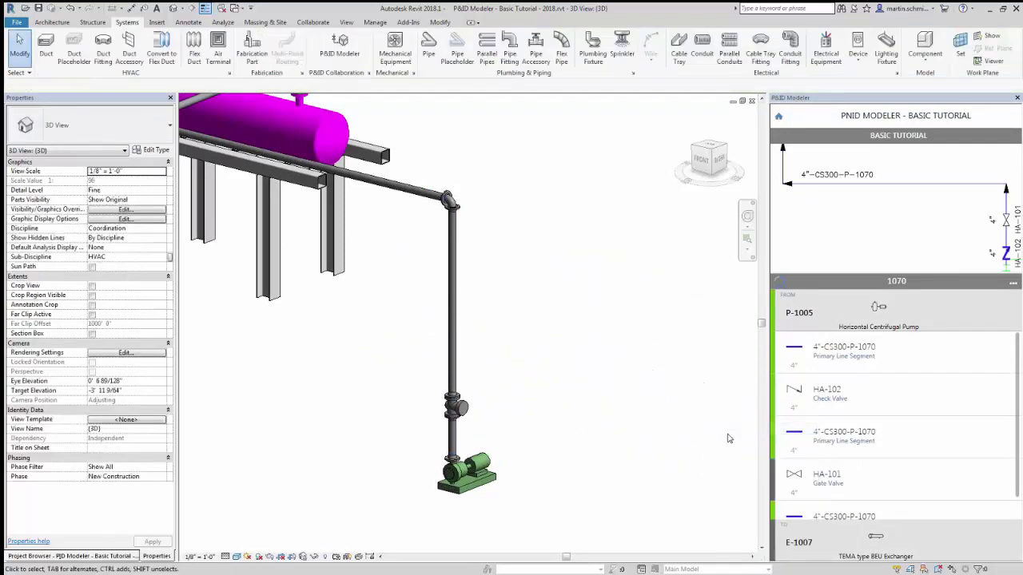
Place the HA-101 gate valve on the vertical pipe, keeping its mapping despite the conflict.
{"action": "left_click", "coordinate": [804, 491]}
{"action": "scroll", "coordinate": [463, 453], "scroll_direction": "up", "scroll_amount": 3}
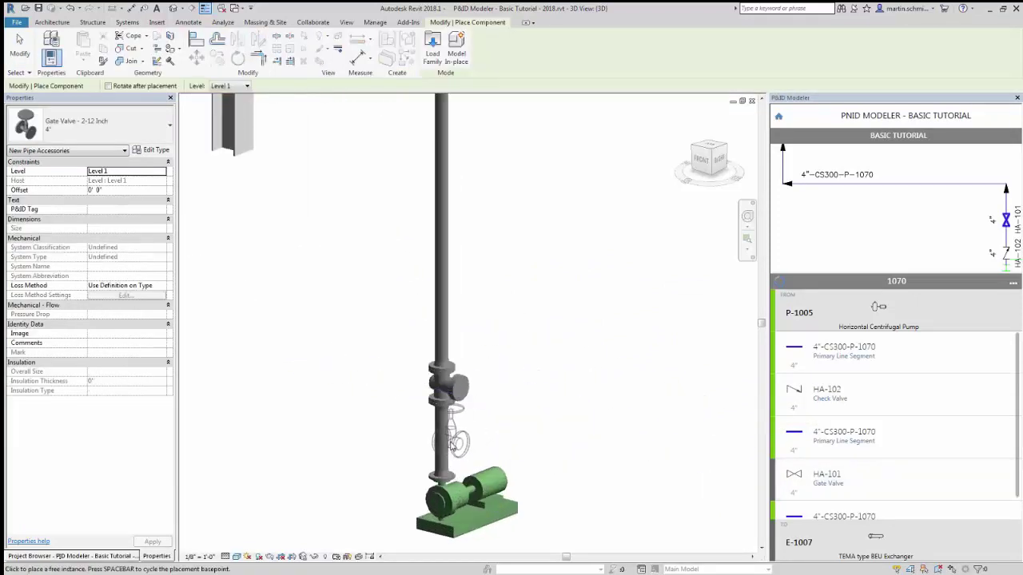
{"action": "left_click", "coordinate": [448, 446]}
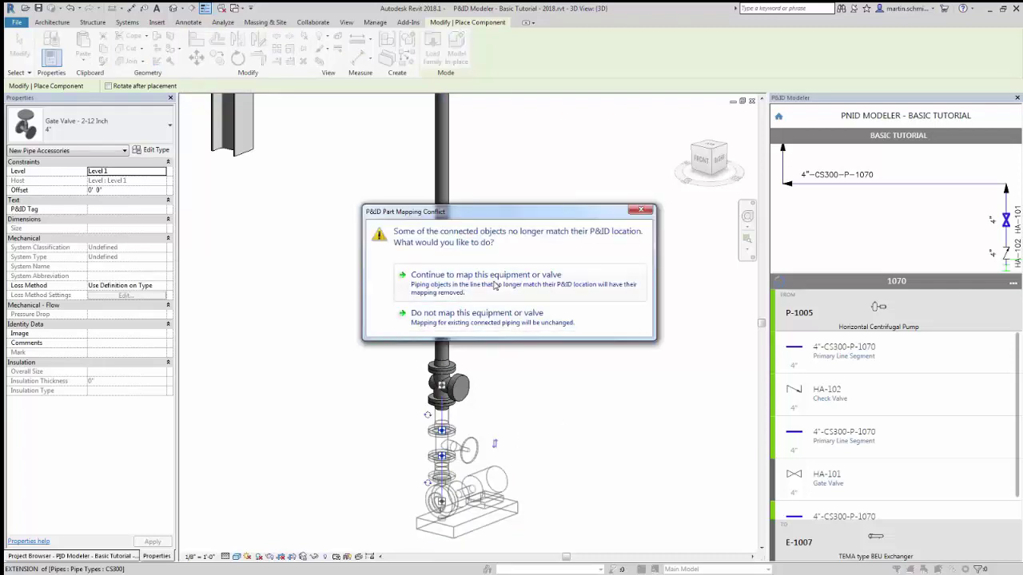
{"action": "left_click", "coordinate": [494, 285]}
{"action": "right_click", "coordinate": [630, 325]}
{"action": "left_click", "coordinate": [649, 340]}
{"action": "left_click", "coordinate": [652, 340]}
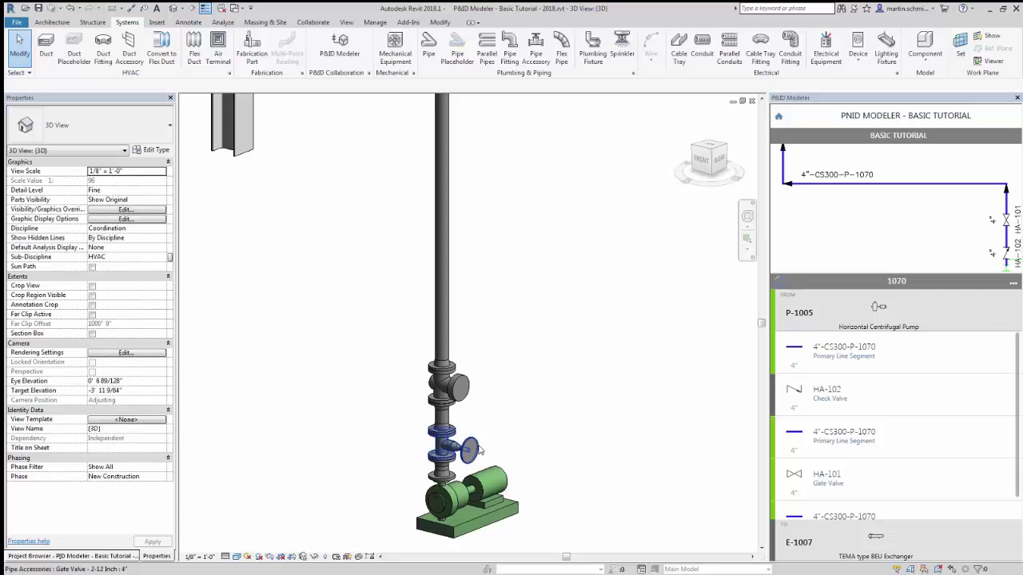
Delete the misplaced gate valve and re-place HA-101 higher on the vertical pipe.
{"action": "left_click", "coordinate": [70, 8]}
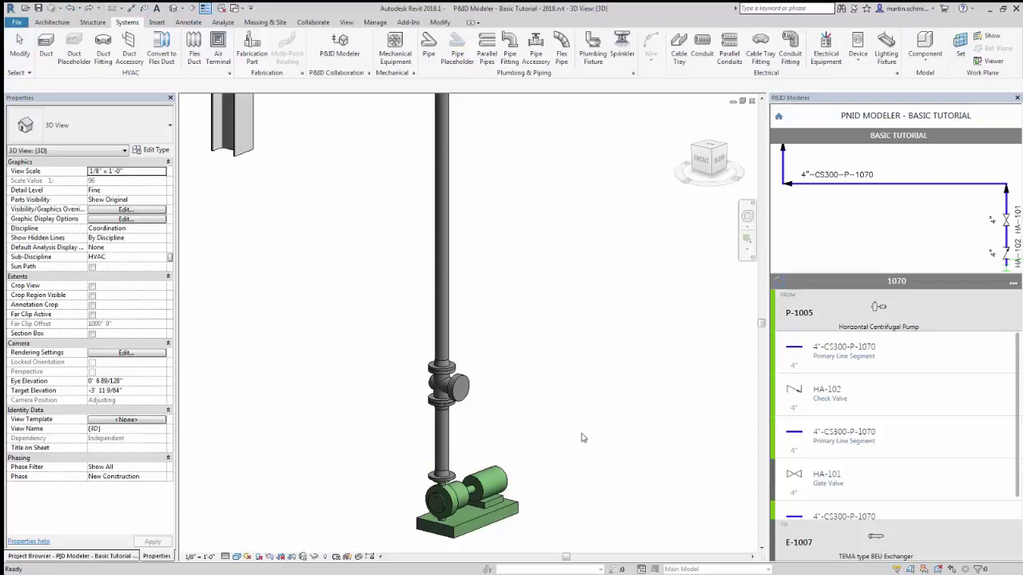
{"action": "left_click", "coordinate": [861, 497]}
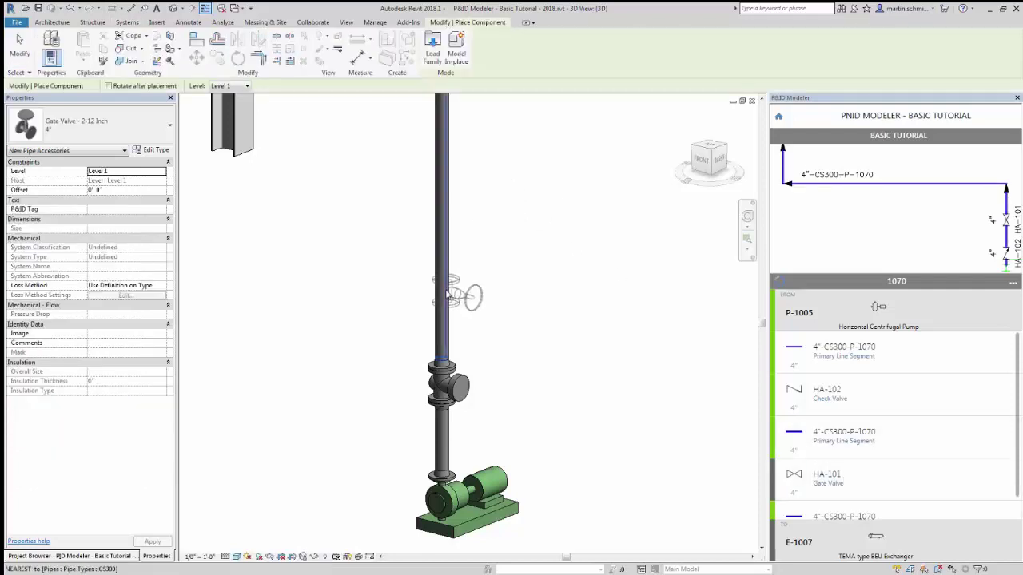
{"action": "left_click", "coordinate": [469, 293]}
{"action": "right_click", "coordinate": [605, 374]}
{"action": "left_click", "coordinate": [631, 382]}
{"action": "right_click", "coordinate": [576, 274]}
{"action": "left_click", "coordinate": [599, 282]}
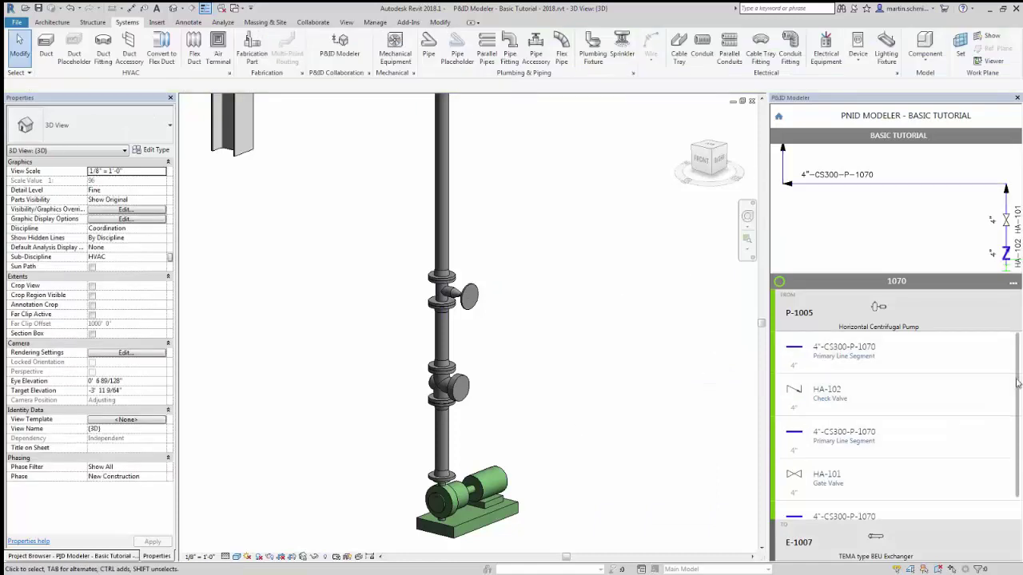
{"action": "scroll", "coordinate": [918, 455], "scroll_direction": "down", "scroll_amount": 1}
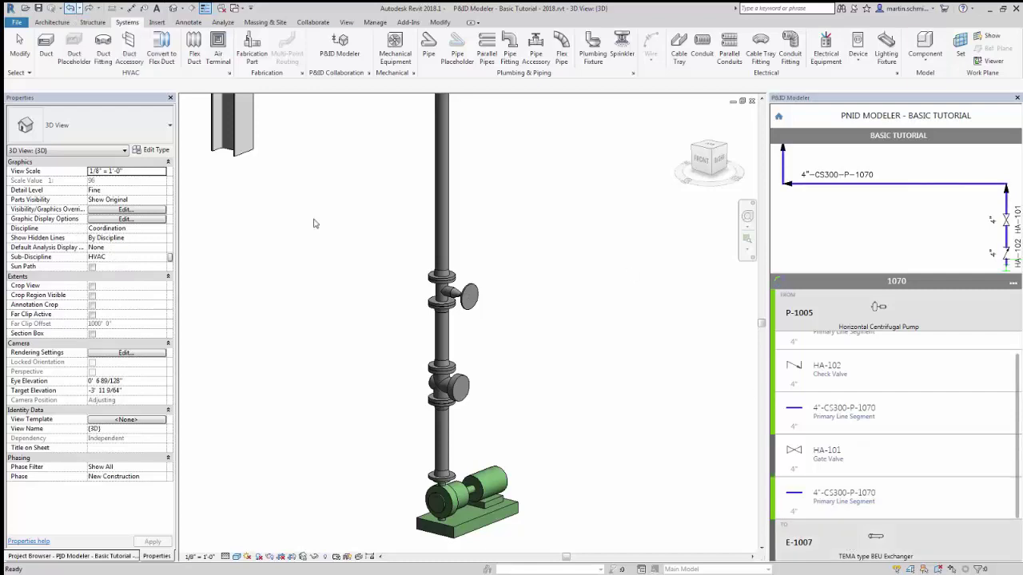
Map E-1007 to the modelled TEMA heat exchanger and cancel the command.
{"action": "left_click", "coordinate": [70, 8]}
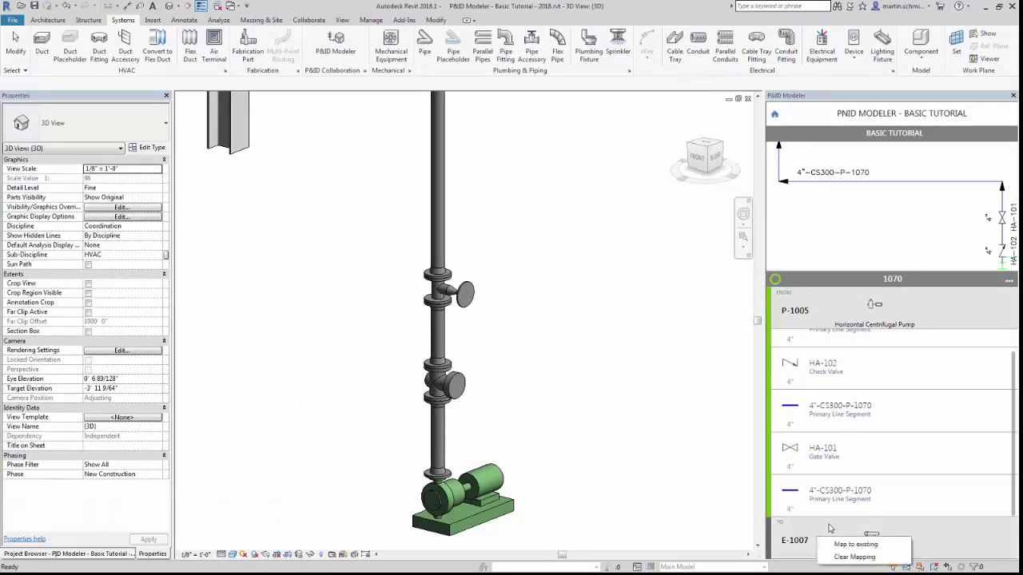
{"action": "left_click", "coordinate": [818, 541]}
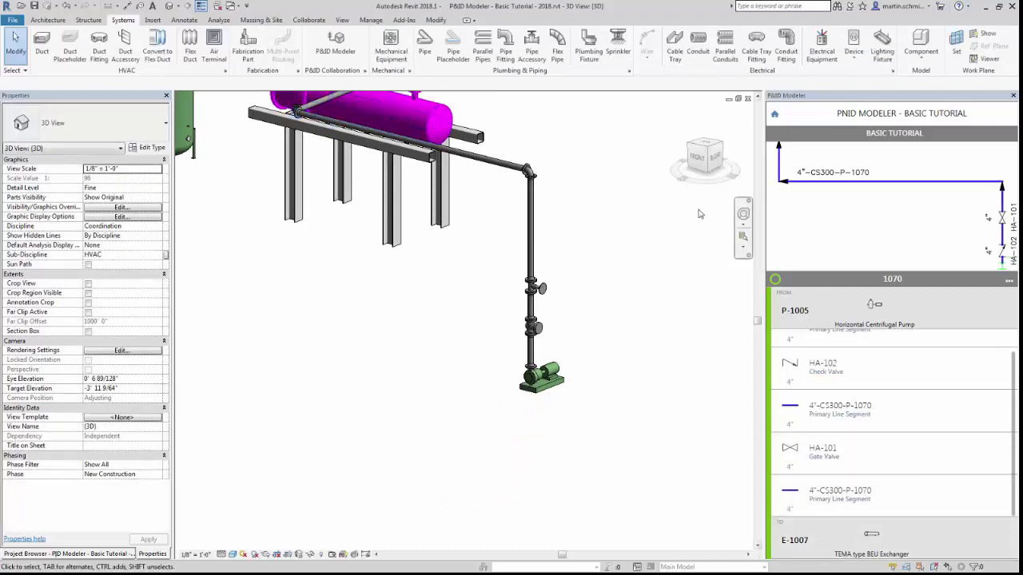
{"action": "right_click", "coordinate": [566, 225]}
{"action": "left_click", "coordinate": [573, 233]}
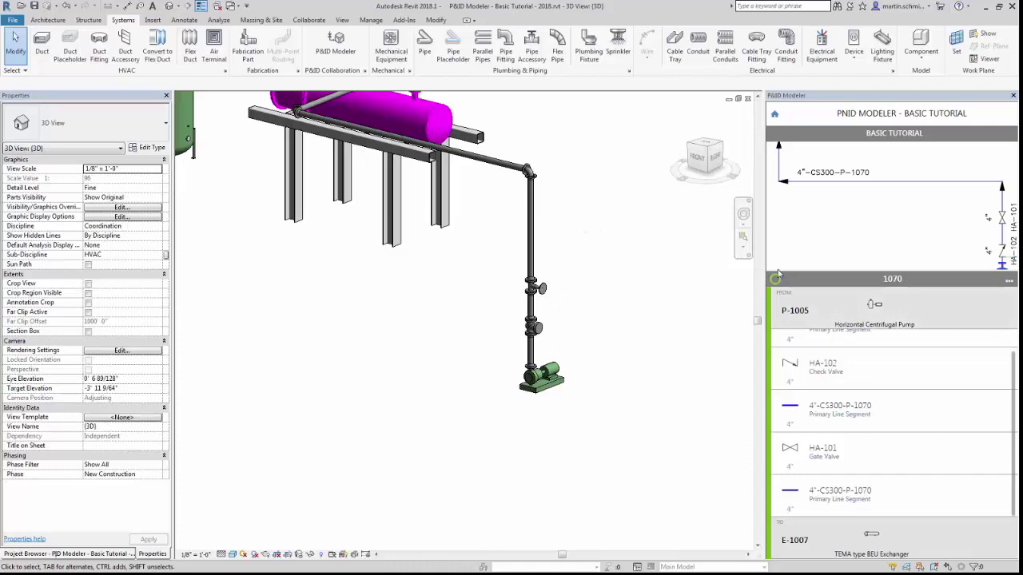
Choose line 1061 from the pipe line list and open the Section 1 view.
{"action": "left_click", "coordinate": [1008, 285]}
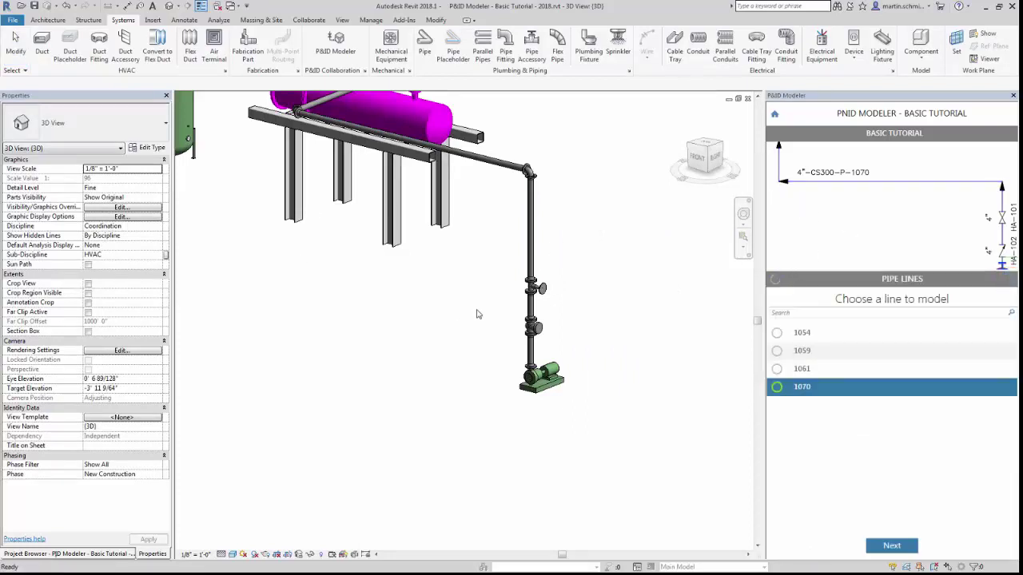
{"action": "left_click", "coordinate": [800, 369]}
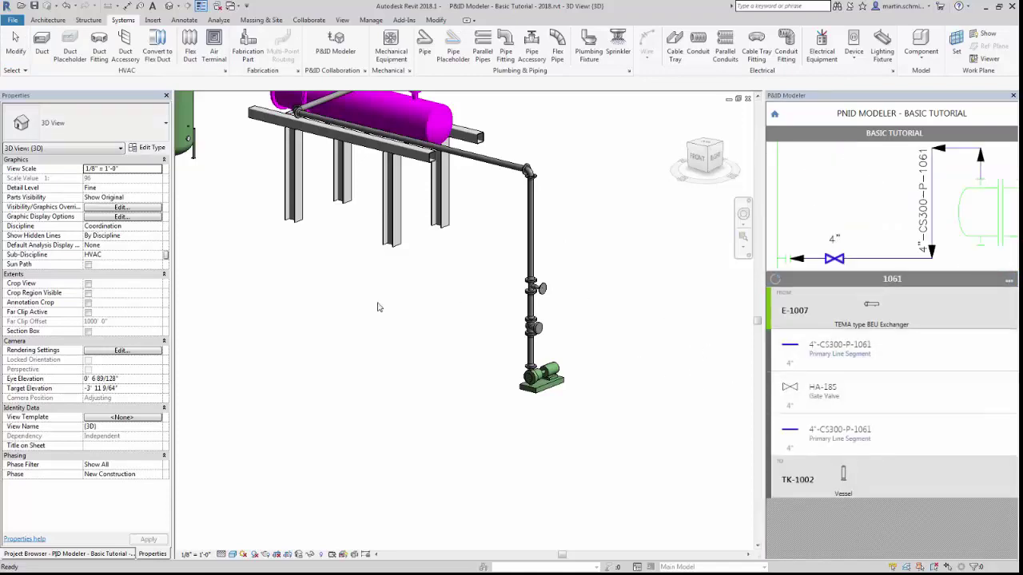
{"action": "left_click", "coordinate": [122, 557]}
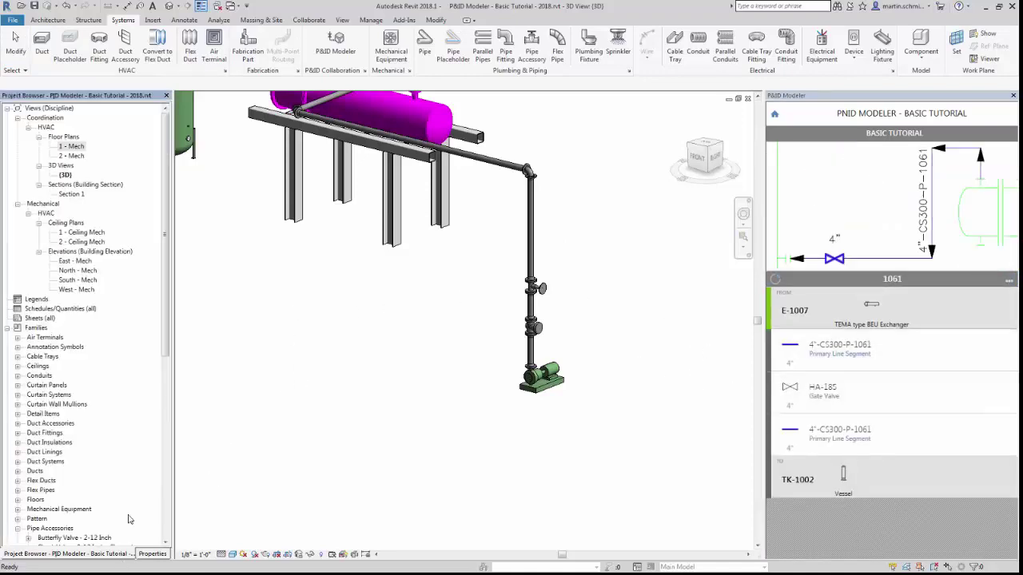
{"action": "double_click", "coordinate": [69, 195]}
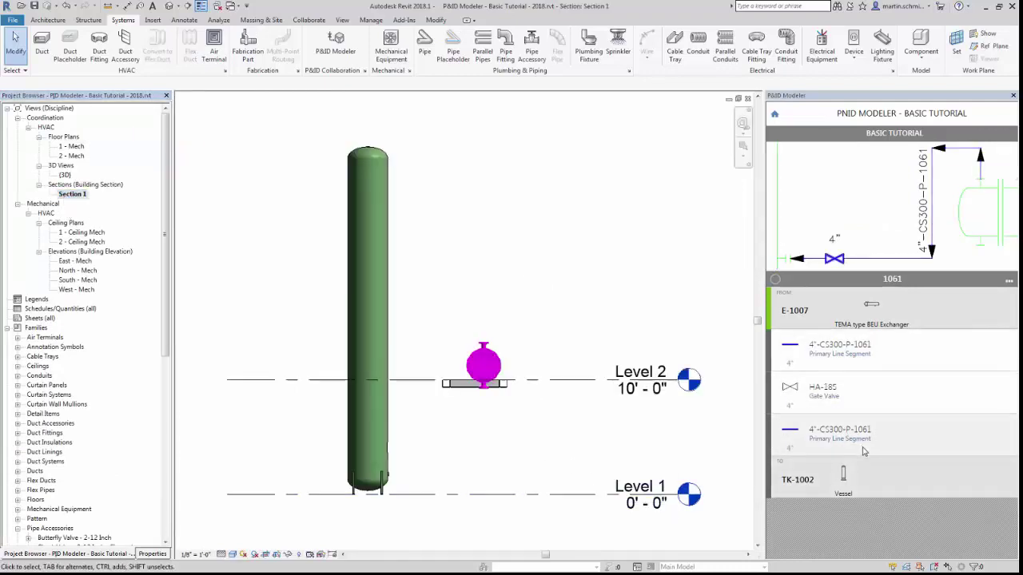
Draw the 4"-CS300-P-1061 pipe from the exchanger connector down and left into the vessel.
{"action": "left_click", "coordinate": [862, 452]}
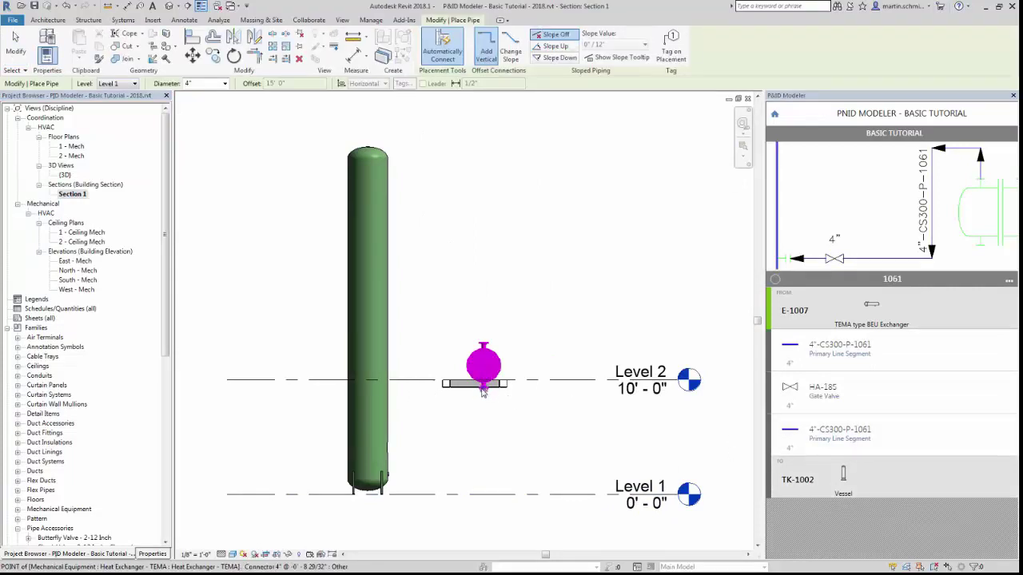
{"action": "left_click", "coordinate": [487, 439]}
{"action": "left_click", "coordinate": [483, 344]}
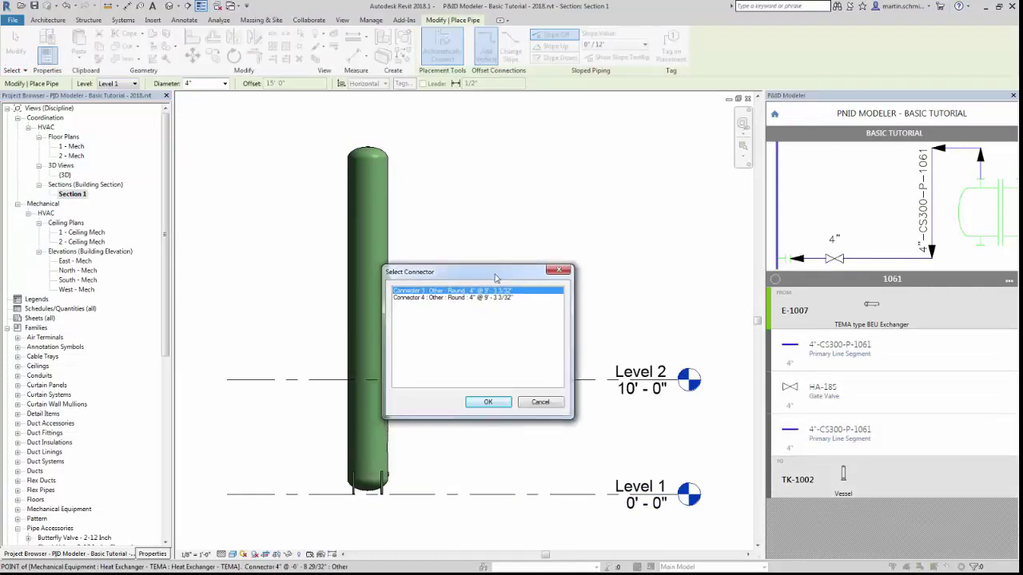
{"action": "left_click_drag", "start_coordinate": [436, 275], "coordinate": [587, 256]}
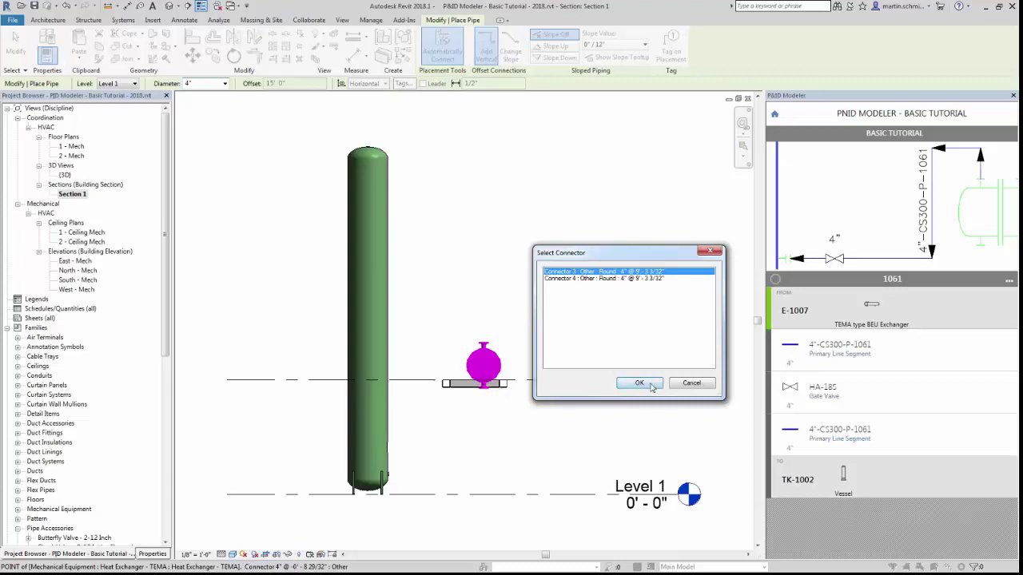
{"action": "left_click", "coordinate": [651, 386]}
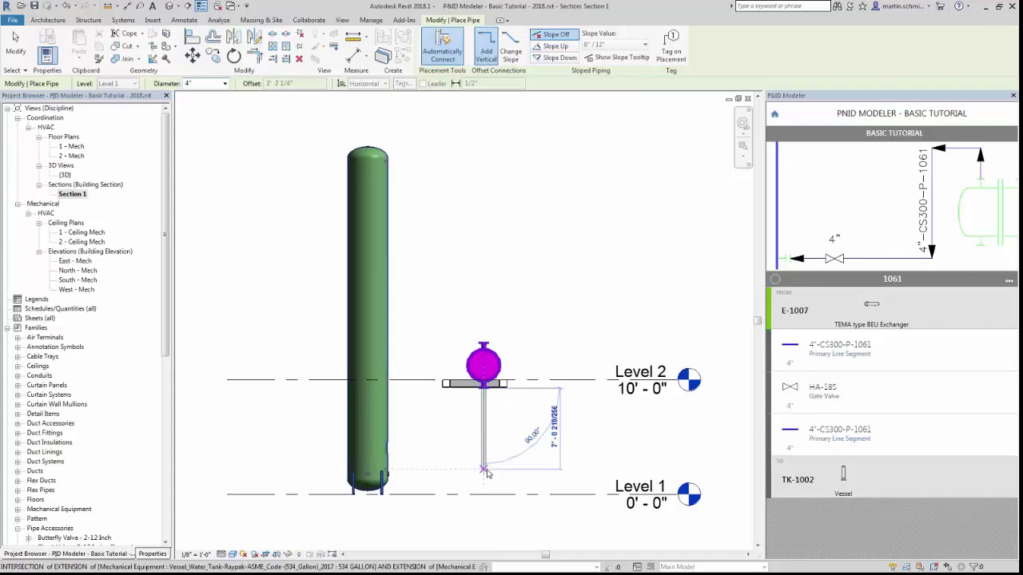
{"action": "left_click", "coordinate": [483, 473]}
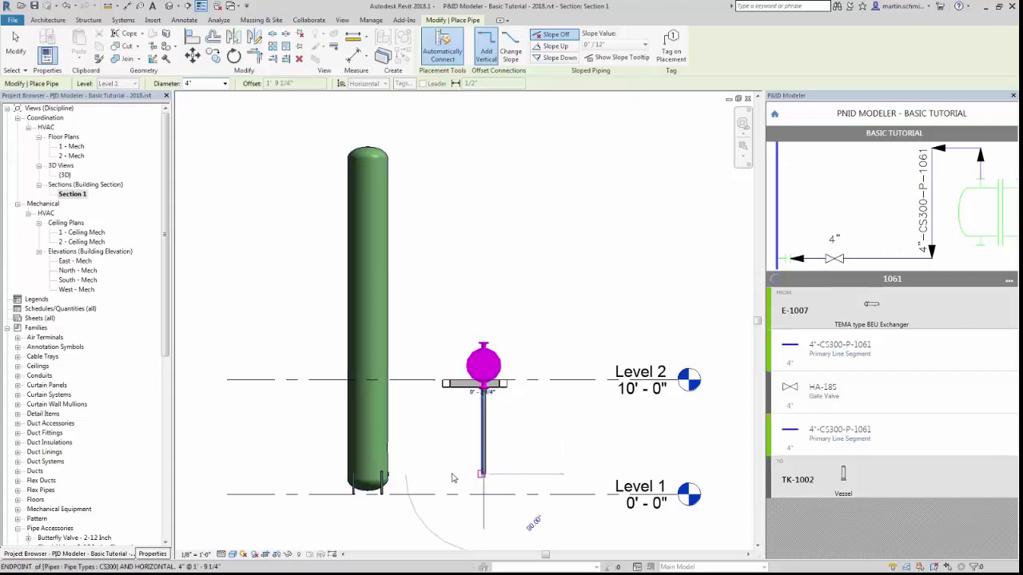
{"action": "left_click", "coordinate": [389, 475]}
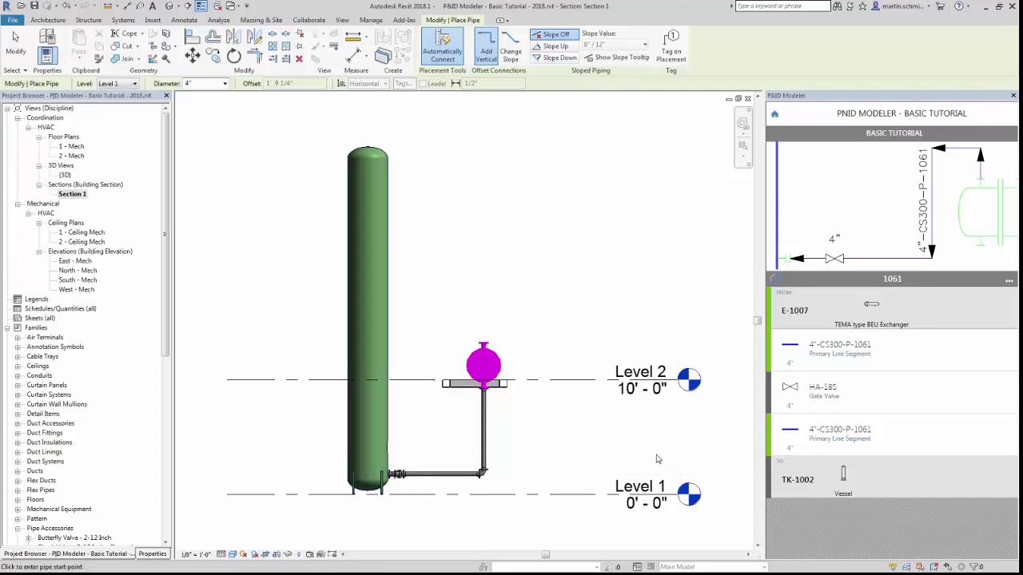
{"action": "right_click", "coordinate": [631, 455]}
{"action": "left_click", "coordinate": [641, 287]}
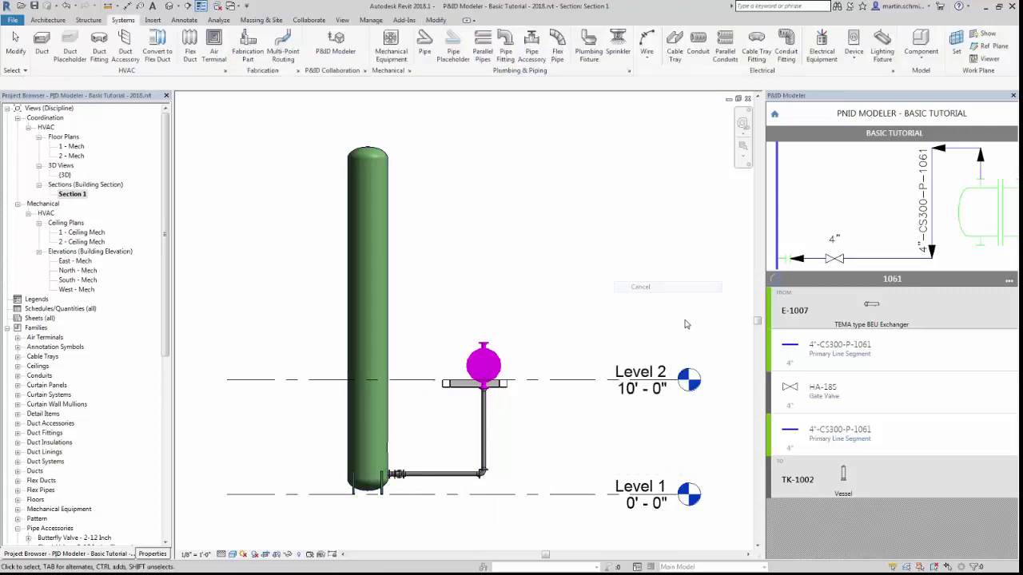
Try placing the HA-185 gate valve, cancel the placement, and locate the unconnected valve.
{"action": "left_click", "coordinate": [823, 392]}
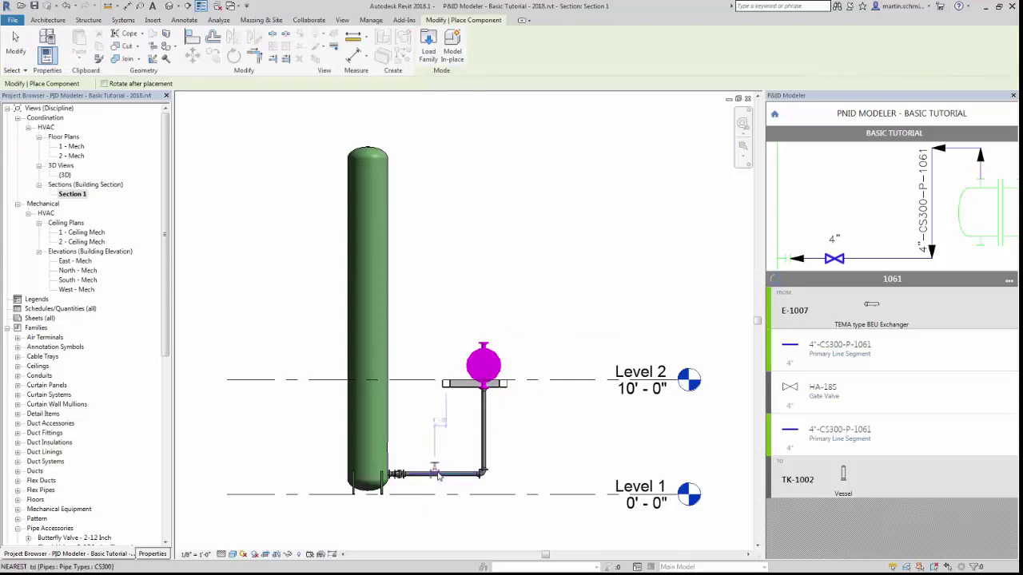
{"action": "right_click", "coordinate": [610, 293]}
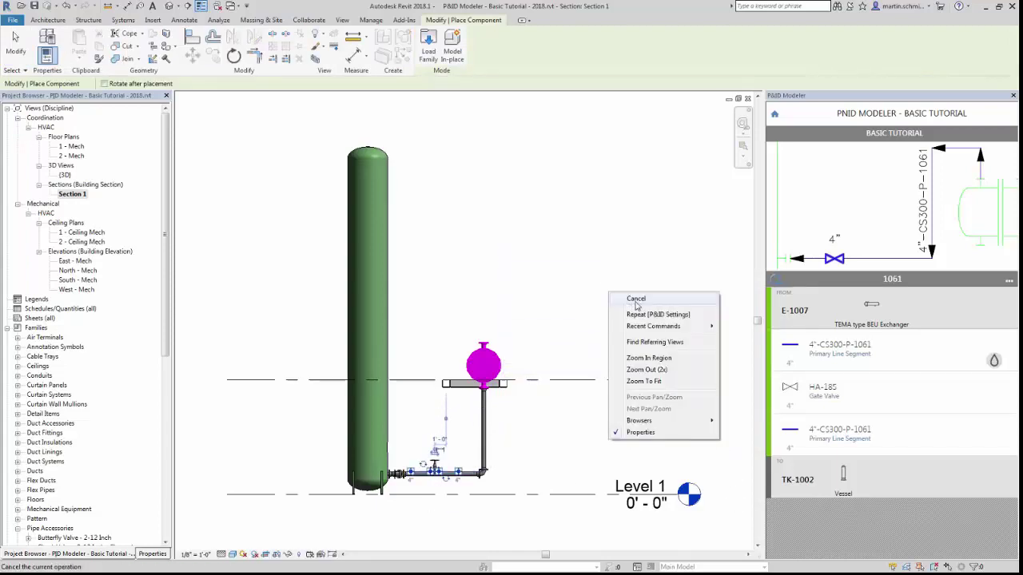
{"action": "left_click", "coordinate": [637, 304]}
{"action": "right_click", "coordinate": [616, 306]}
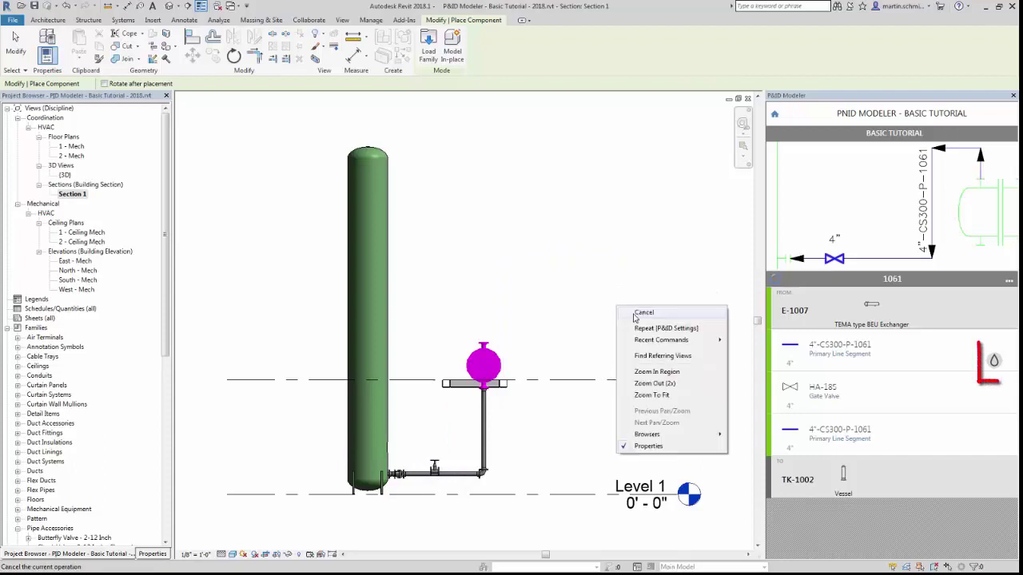
{"action": "left_click", "coordinate": [637, 318]}
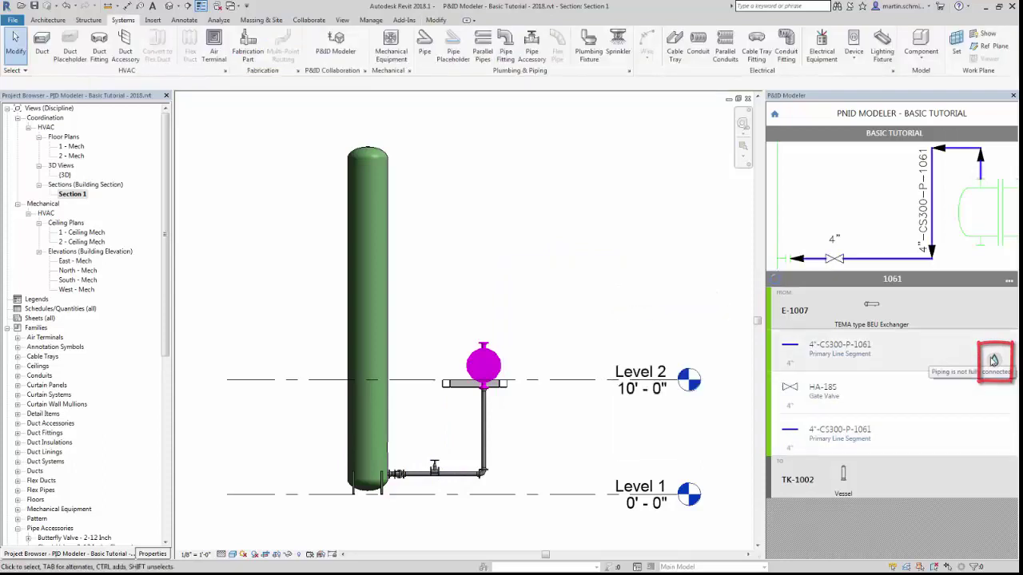
{"action": "left_click", "coordinate": [993, 360]}
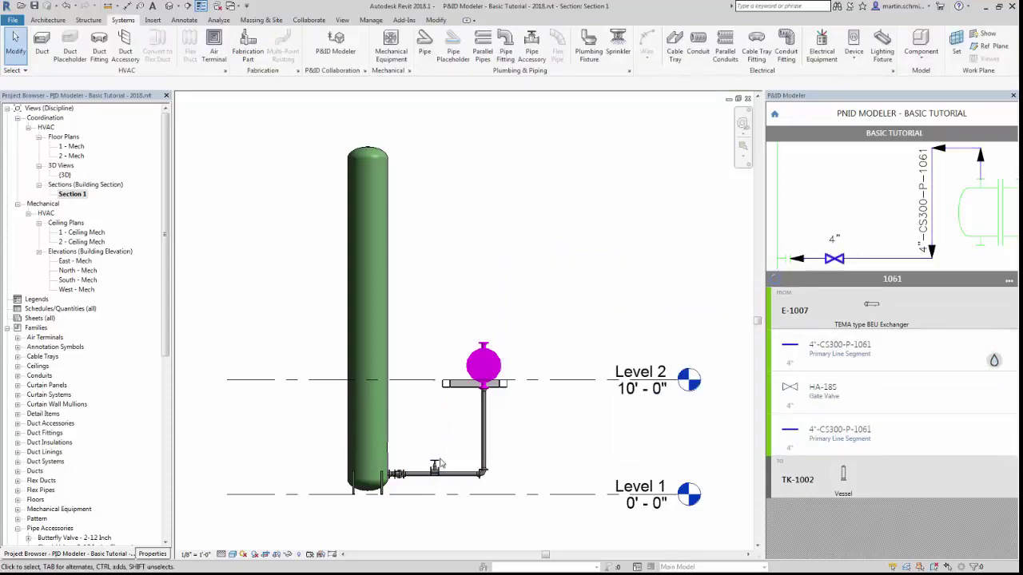
{"action": "key", "text": "Escape"}
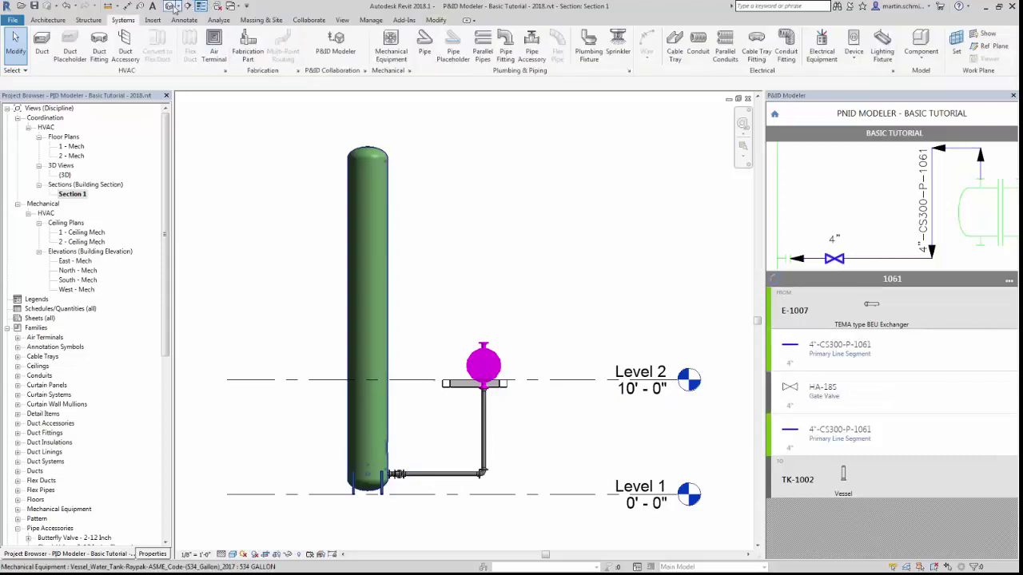
In 3D view, place the HA-185 gate valve on the horizontal pipe beside vessel TK-1002.
{"action": "left_click", "coordinate": [171, 8]}
{"action": "left_click", "coordinate": [799, 399]}
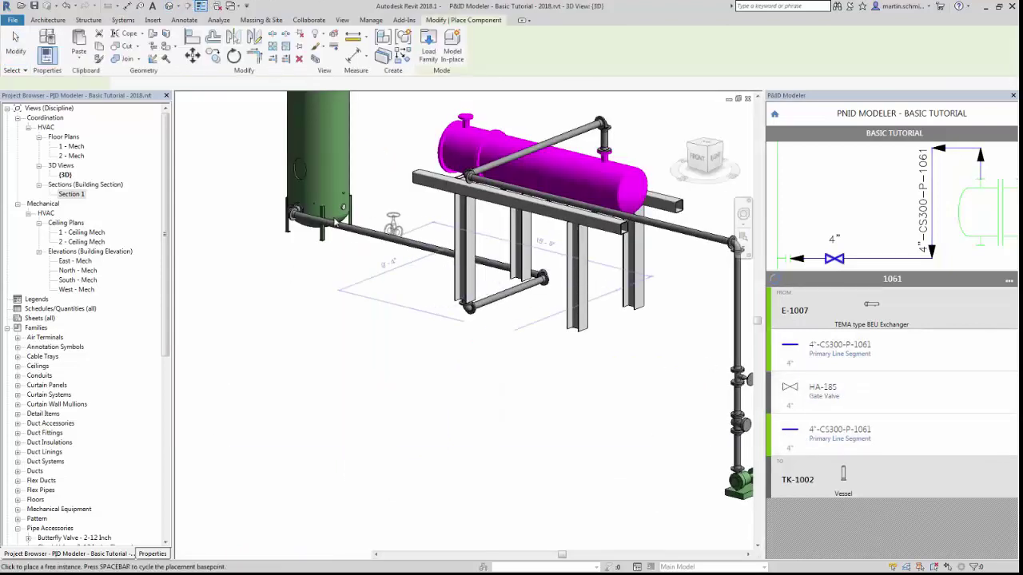
{"action": "scroll", "coordinate": [314, 224], "scroll_direction": "up", "scroll_amount": 3}
{"action": "scroll", "coordinate": [315, 222], "scroll_direction": "up", "scroll_amount": 2}
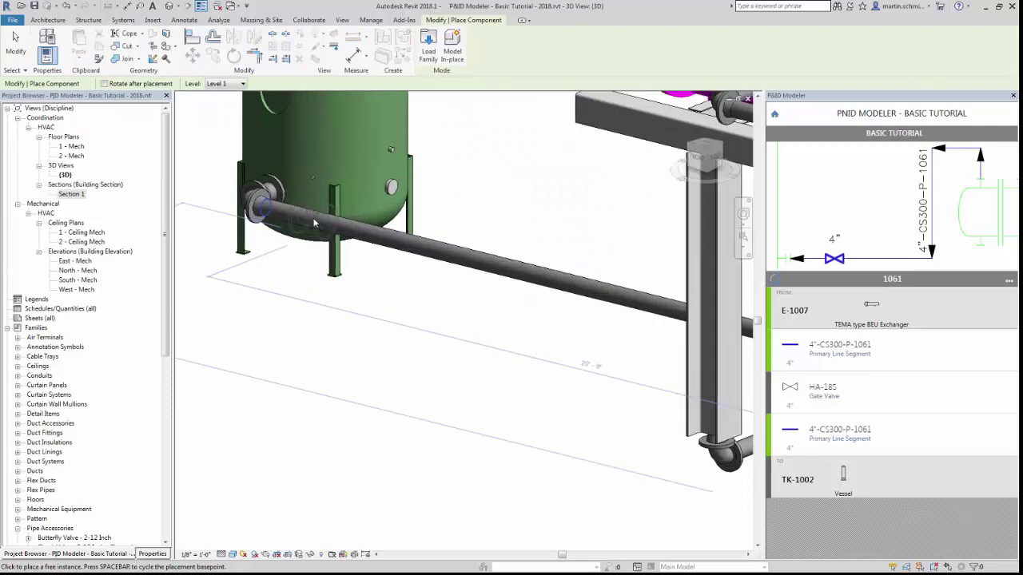
{"action": "left_click", "coordinate": [357, 233]}
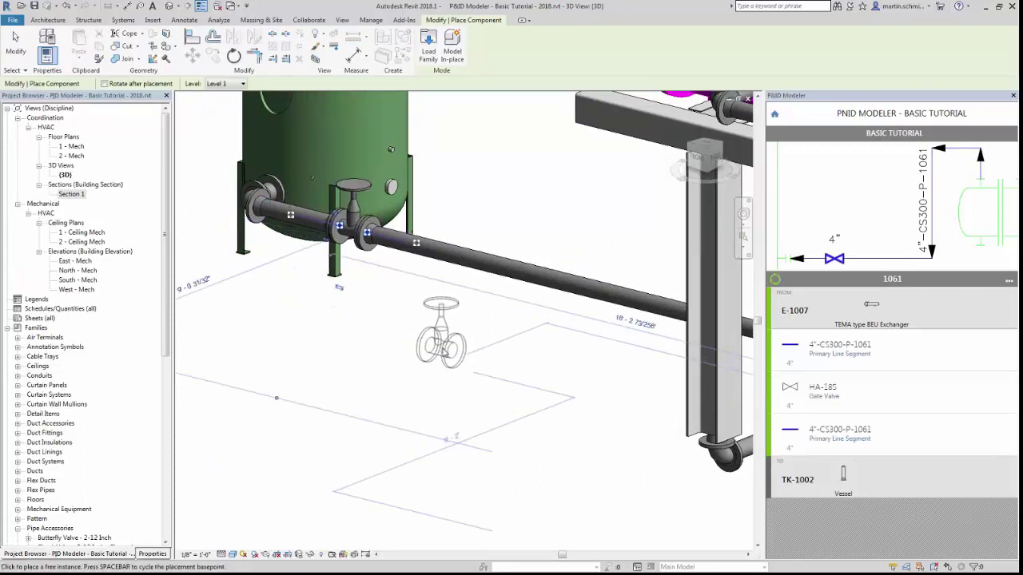
{"action": "right_click", "coordinate": [452, 348]}
{"action": "key", "text": "Escape"}
{"action": "right_click", "coordinate": [831, 477]}
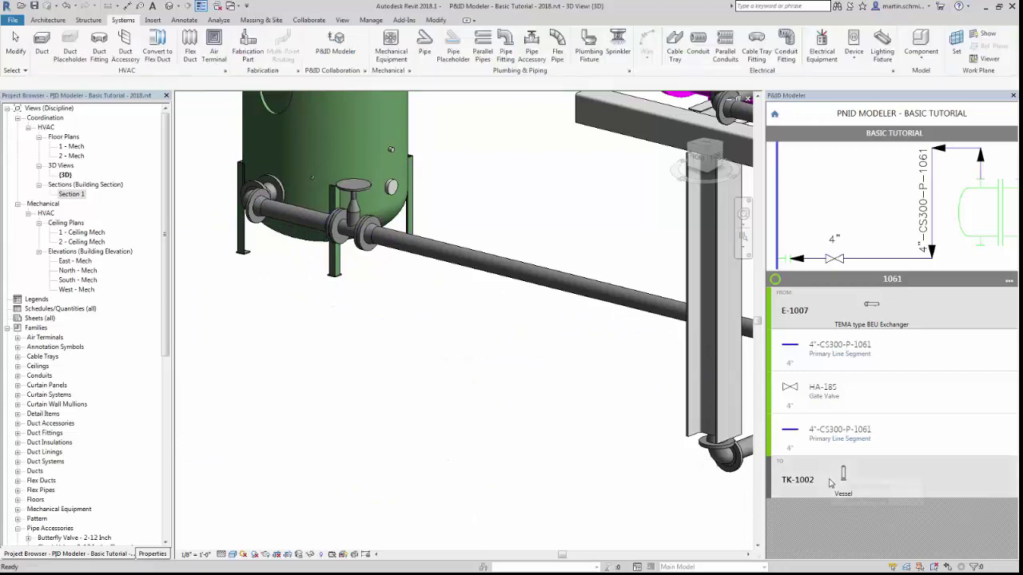
{"action": "left_click", "coordinate": [867, 485]}
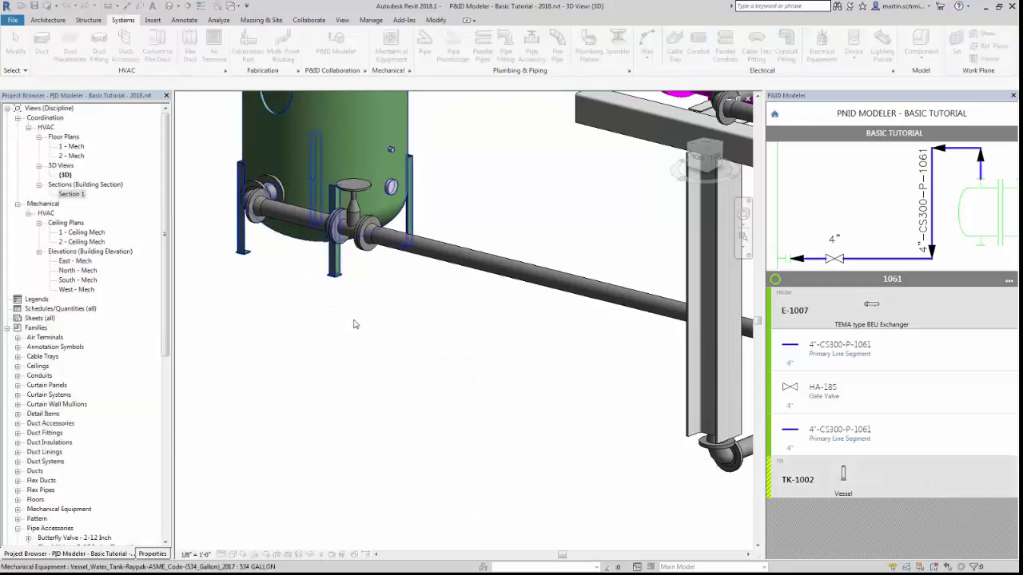
Pick the green vessel as TK-1002's match, zoom out, and check the vessel's Properties.
{"action": "left_click", "coordinate": [432, 405]}
{"action": "right_click", "coordinate": [444, 387]}
{"action": "left_click", "coordinate": [462, 389]}
{"action": "scroll", "coordinate": [471, 400], "scroll_direction": "down", "scroll_amount": 3}
{"action": "middle_click_drag", "start_coordinate": [441, 431], "coordinate": [427, 444]}
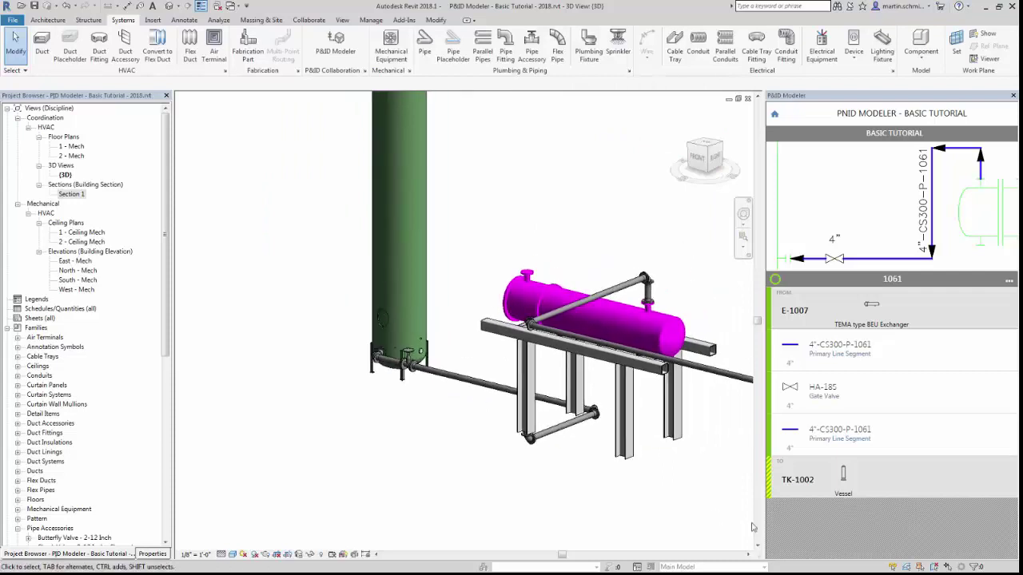
{"action": "left_click", "coordinate": [767, 482]}
{"action": "mouse_move", "coordinate": [768, 479]}
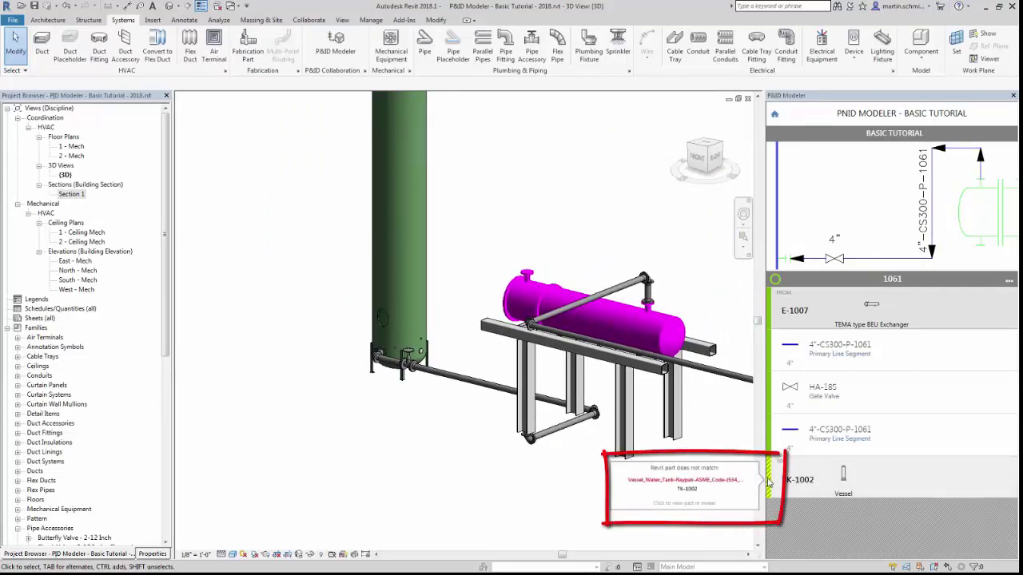
{"action": "left_click", "coordinate": [151, 555]}
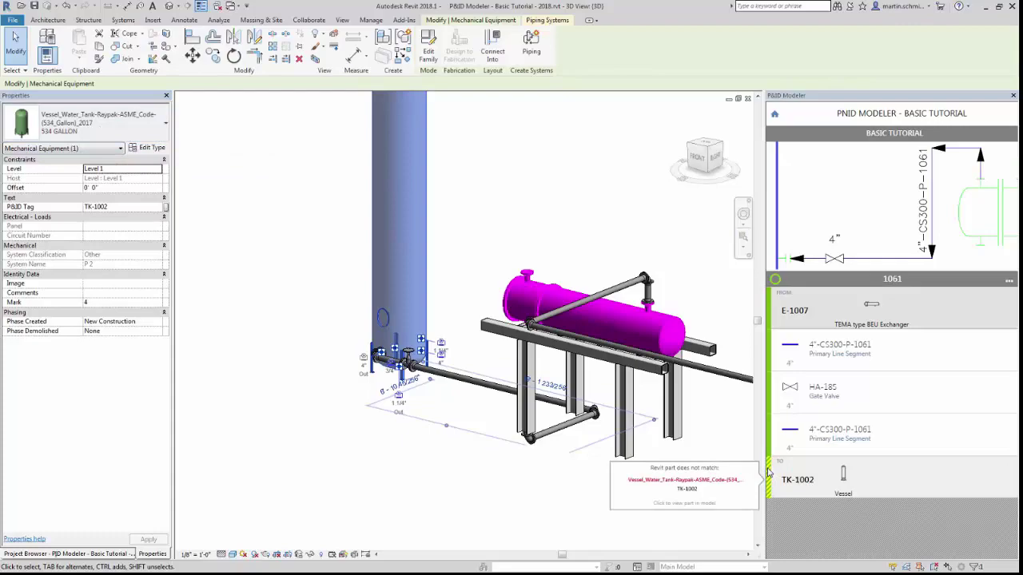
{"action": "left_click", "coordinate": [560, 183]}
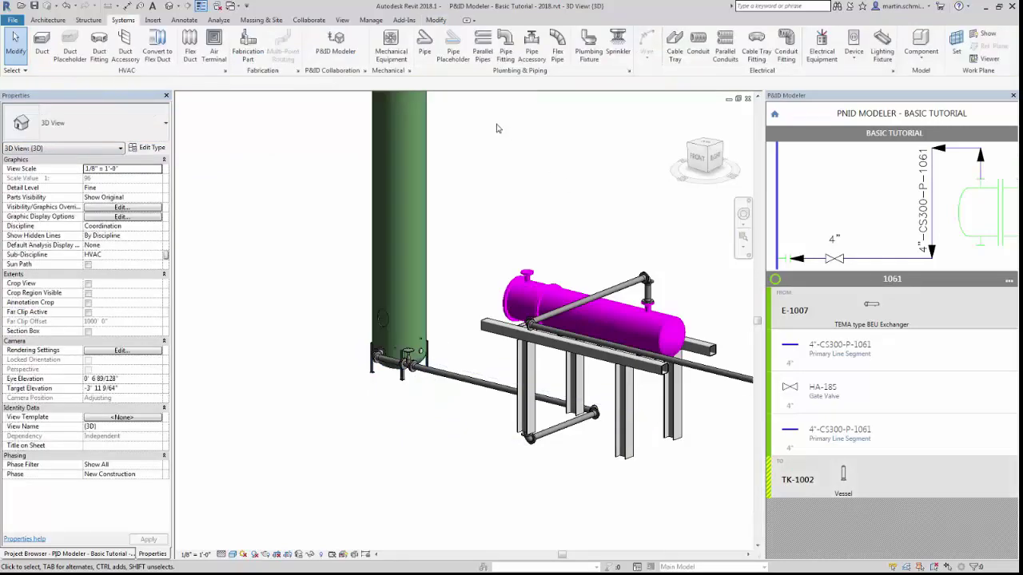
Open P&ID Modeler Object Mapping and review the Equipment class-to-family mappings.
{"action": "left_click", "coordinate": [365, 71]}
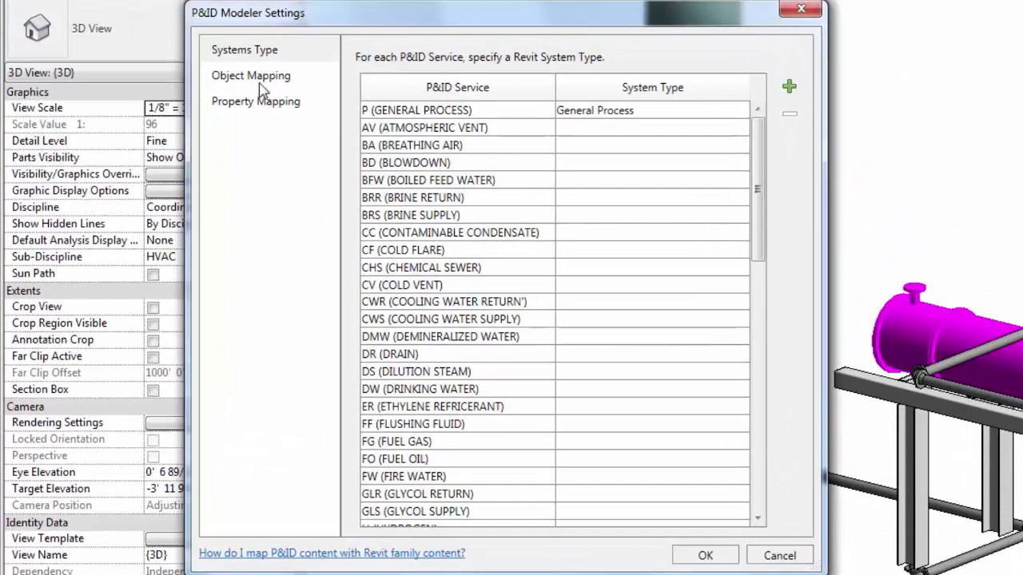
{"action": "left_click", "coordinate": [260, 80]}
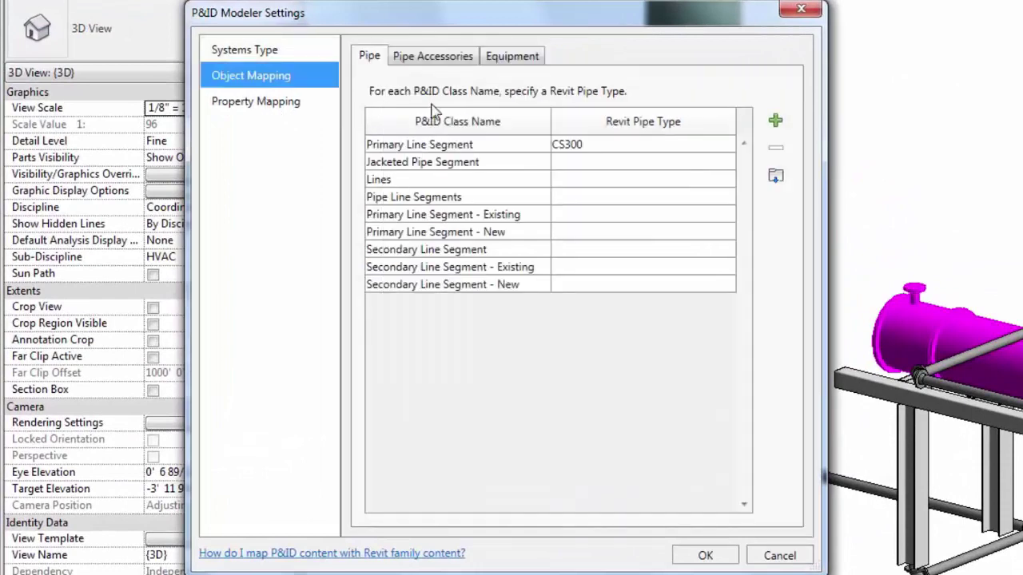
{"action": "left_click", "coordinate": [505, 58]}
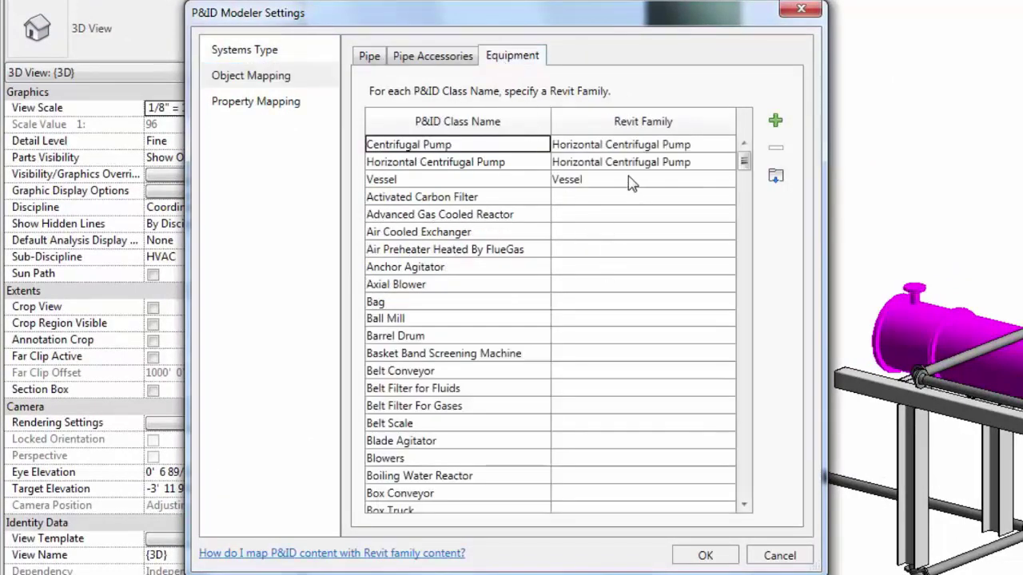
{"action": "left_click", "coordinate": [462, 165]}
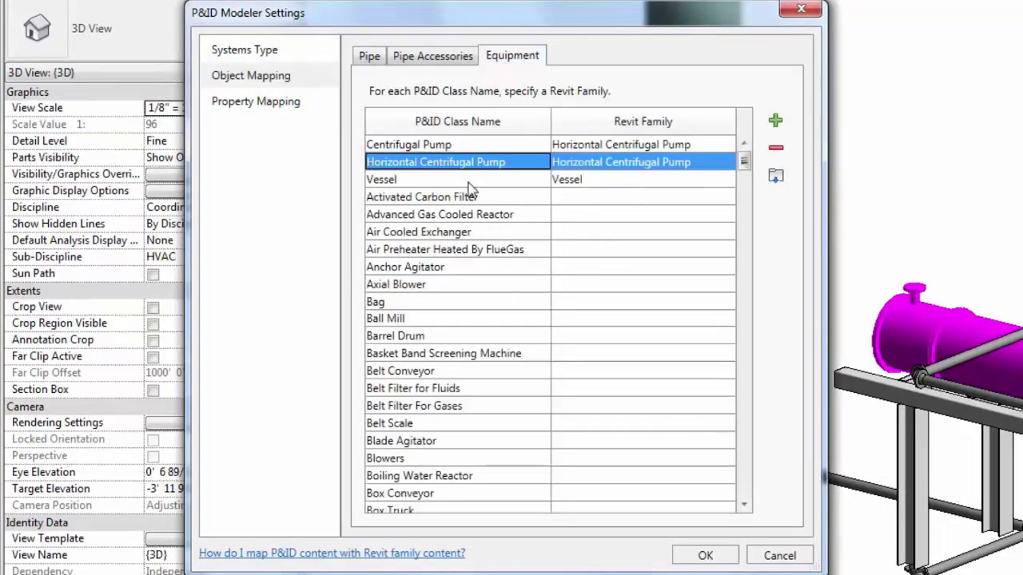
{"action": "left_click", "coordinate": [468, 183]}
Add an equipment mapping from class Vessel to family Vessel_Water_Tank-Raypak.
{"action": "left_click", "coordinate": [776, 120]}
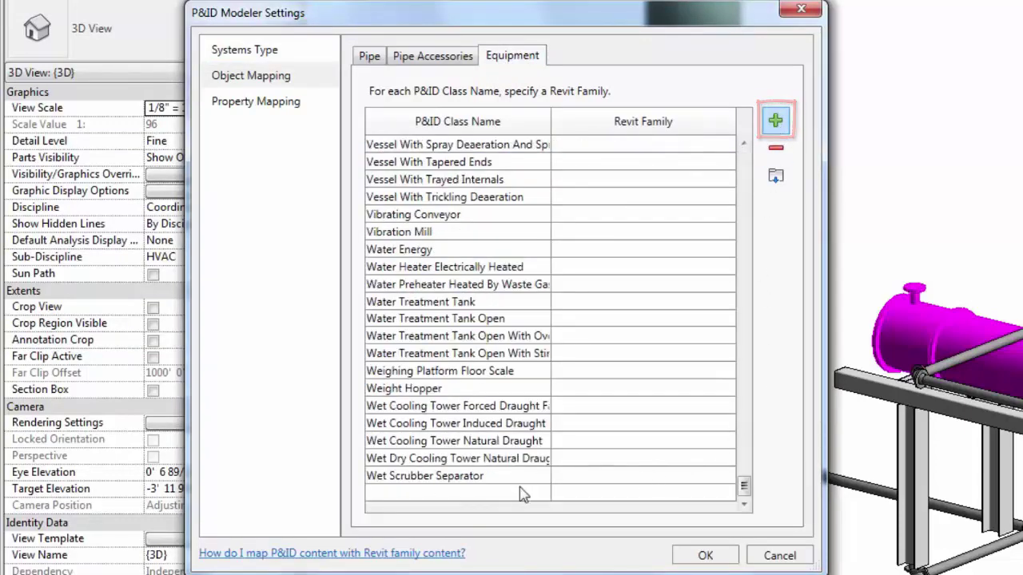
{"action": "left_click", "coordinate": [519, 497]}
{"action": "scroll", "coordinate": [505, 431], "scroll_direction": "down", "scroll_amount": 1}
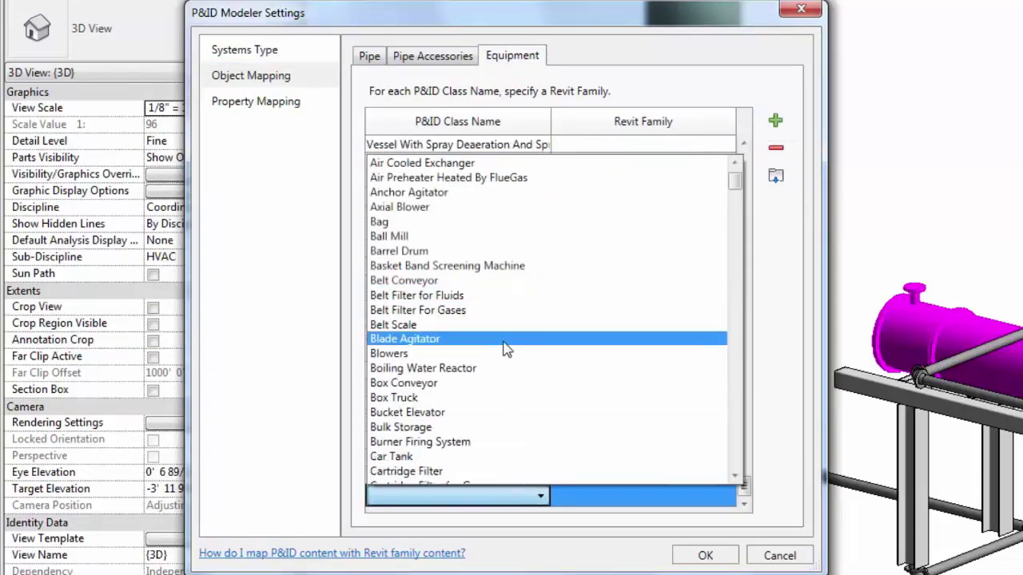
{"action": "scroll", "coordinate": [506, 351], "scroll_direction": "down", "scroll_amount": 15}
{"action": "scroll", "coordinate": [508, 357], "scroll_direction": "down", "scroll_amount": 15}
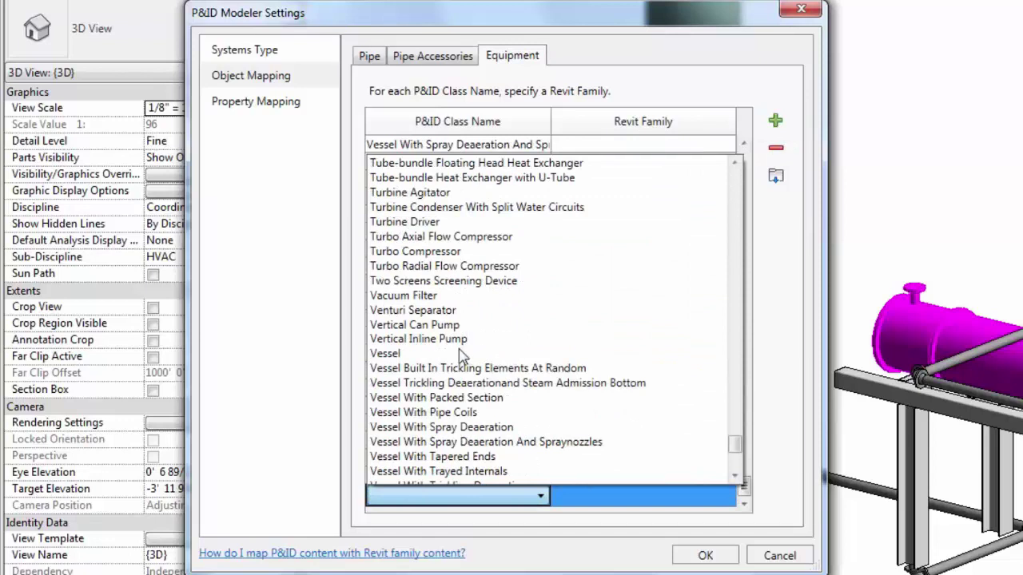
{"action": "left_click", "coordinate": [438, 353]}
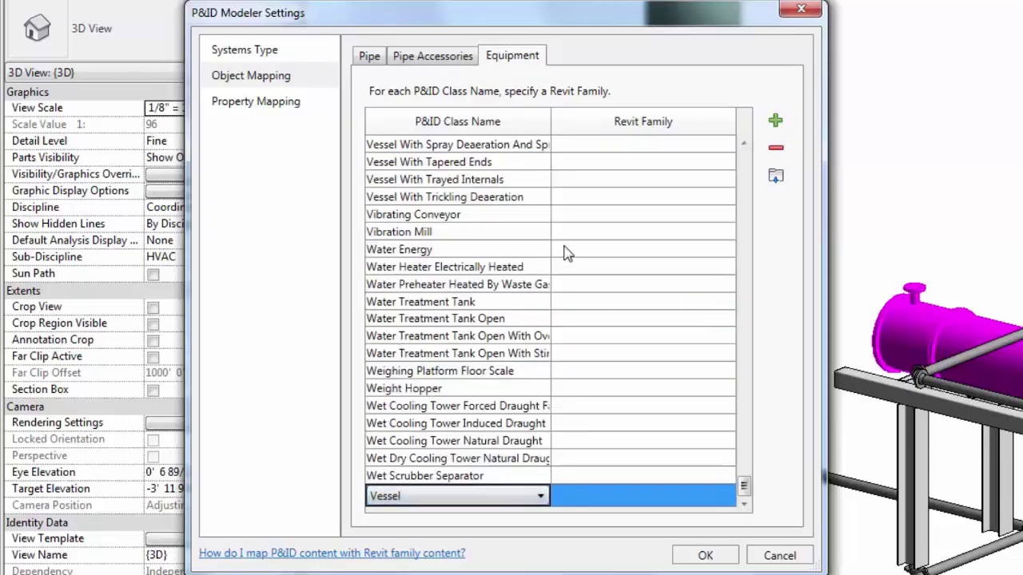
{"action": "left_click", "coordinate": [688, 493]}
{"action": "left_click", "coordinate": [681, 493]}
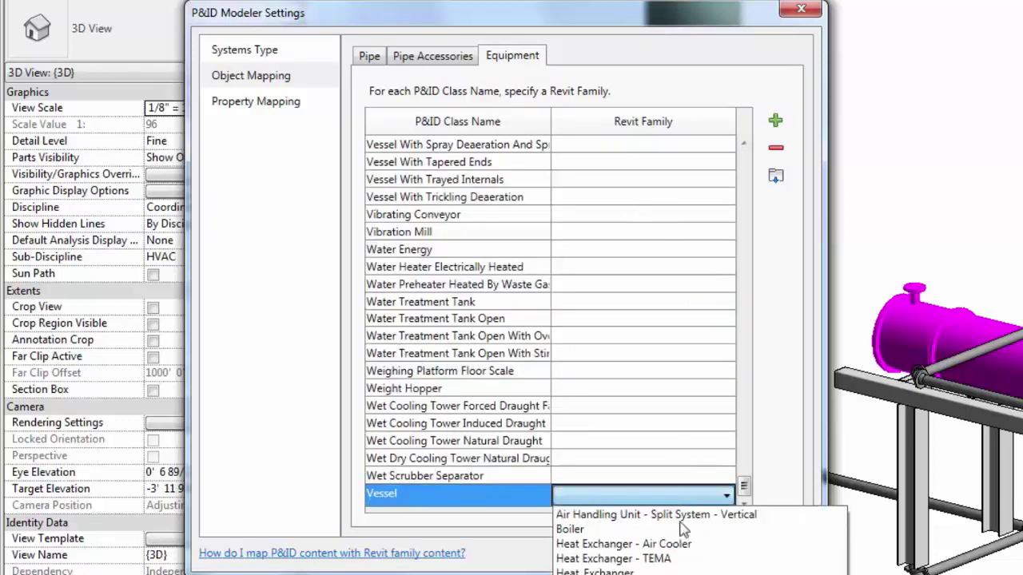
{"action": "left_click", "coordinate": [692, 566]}
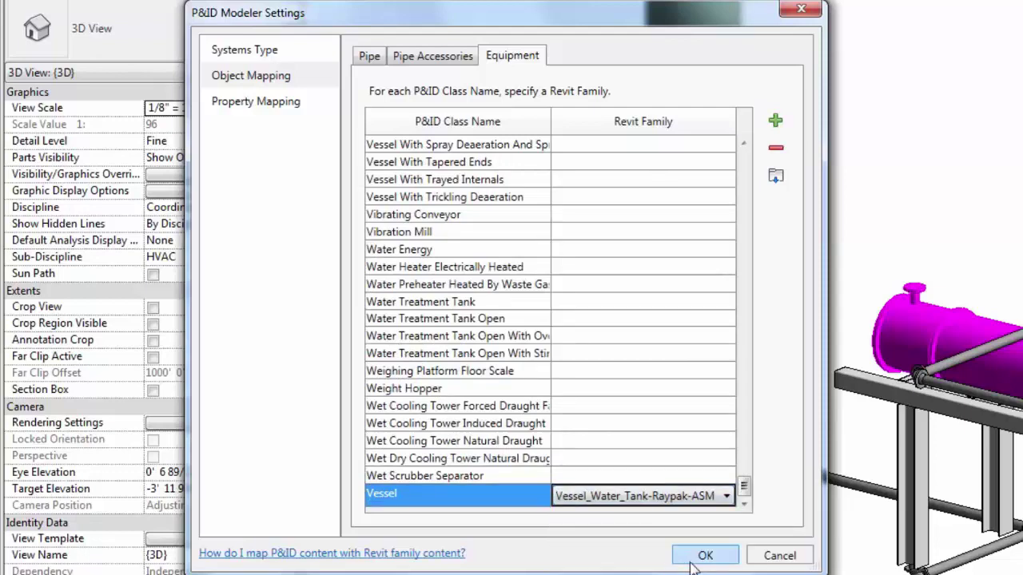
{"action": "left_click_drag", "start_coordinate": [744, 487], "coordinate": [742, 148]}
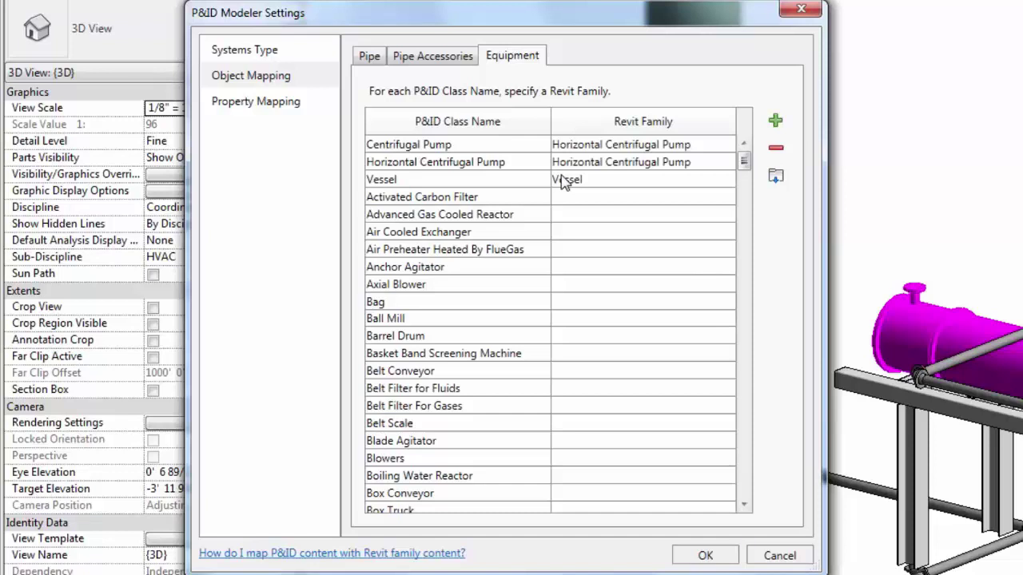
Confirm the settings, then delete the diagonal pipe at the exchanger's elbow.
{"action": "left_click", "coordinate": [707, 556]}
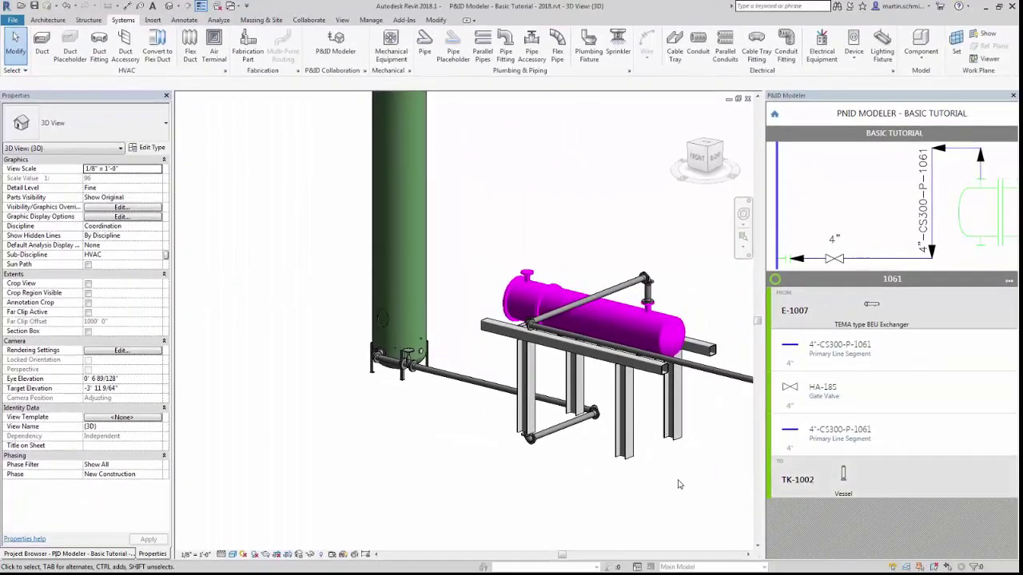
{"action": "scroll", "coordinate": [560, 423], "scroll_direction": "down", "scroll_amount": 2}
{"action": "scroll", "coordinate": [520, 414], "scroll_direction": "up", "scroll_amount": 3}
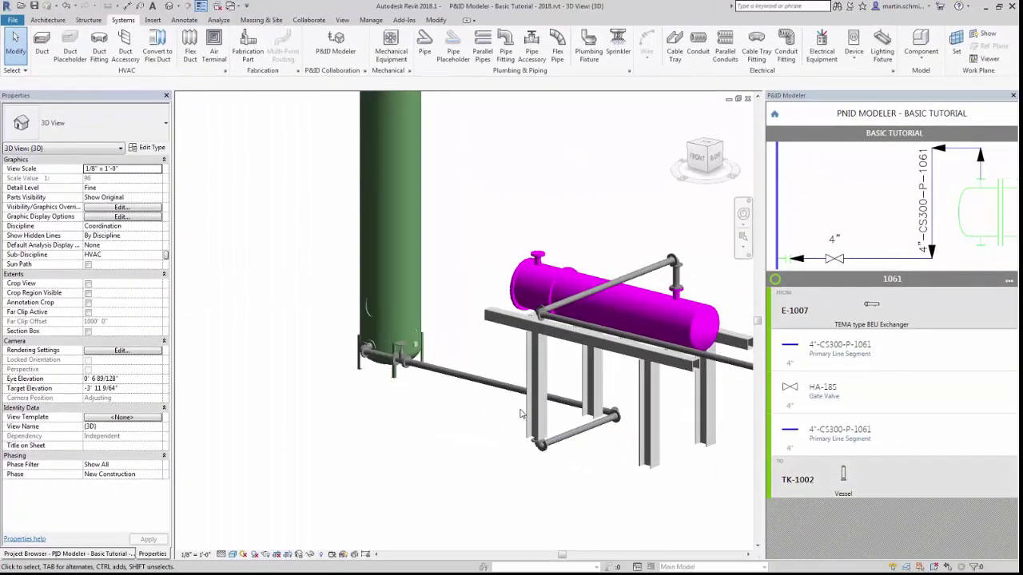
{"action": "middle_click_drag", "start_coordinate": [517, 433], "coordinate": [639, 487], "text": "shift"}
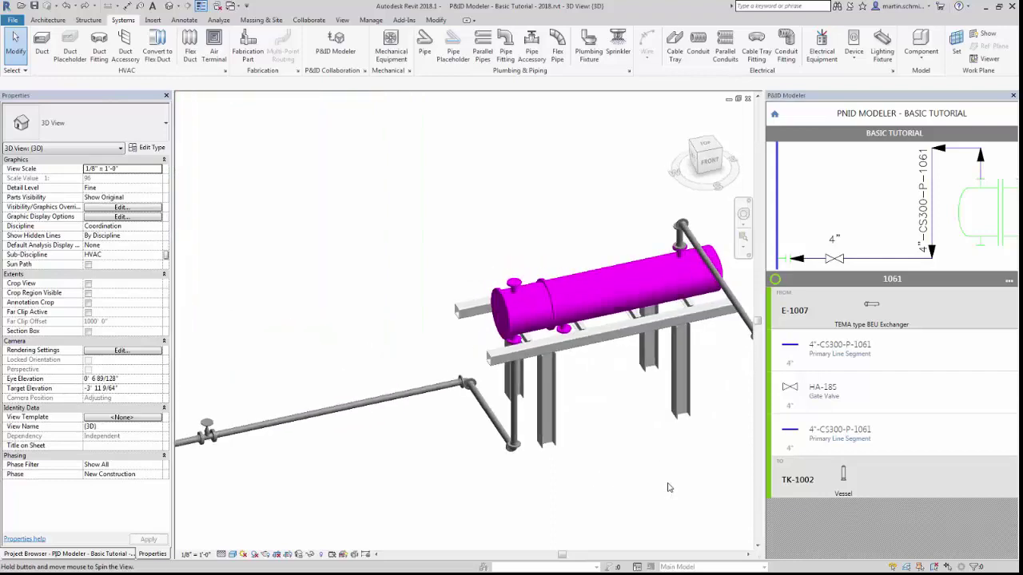
{"action": "left_click_drag", "start_coordinate": [424, 360], "coordinate": [489, 432]}
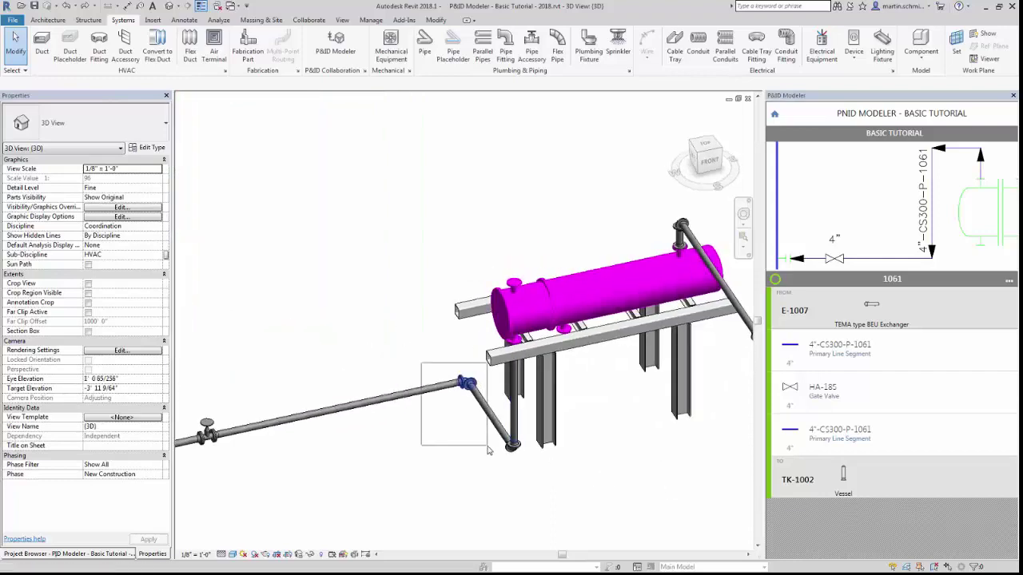
{"action": "key", "text": "Delete"}
Draw a short pipe from the open end of the exchanger's vertical drop.
{"action": "left_click_drag", "start_coordinate": [483, 417], "coordinate": [548, 489]}
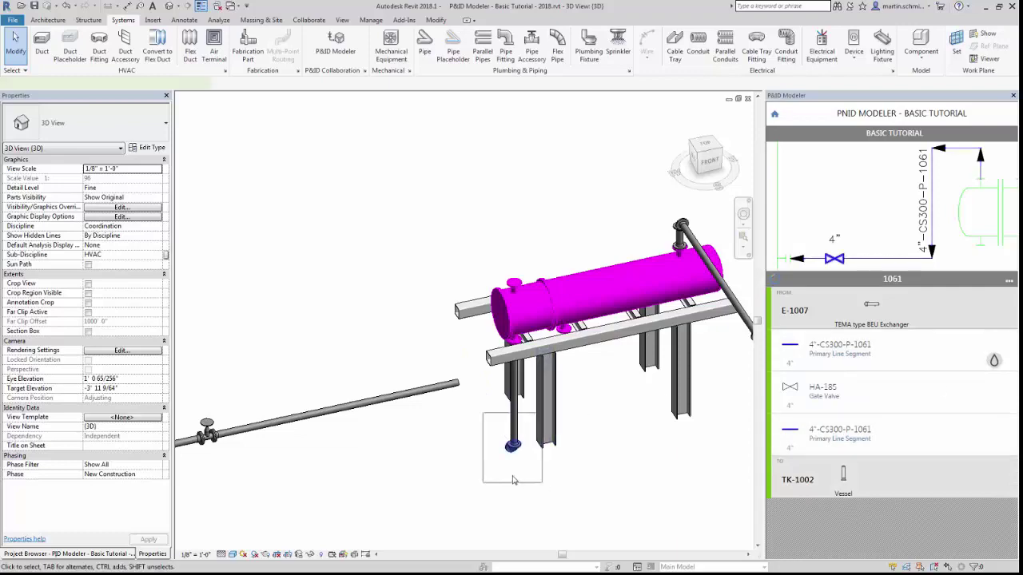
{"action": "mouse_move", "coordinate": [485, 472]}
{"action": "middle_mouse_down", "text": "shift"}
{"action": "mouse_move", "coordinate": [518, 434]}
{"action": "mouse_move", "coordinate": [533, 436]}
{"action": "middle_mouse_up", "text": "shift"}
{"action": "left_click", "coordinate": [533, 424]}
{"action": "right_click", "coordinate": [534, 432]}
{"action": "left_click", "coordinate": [567, 192]}
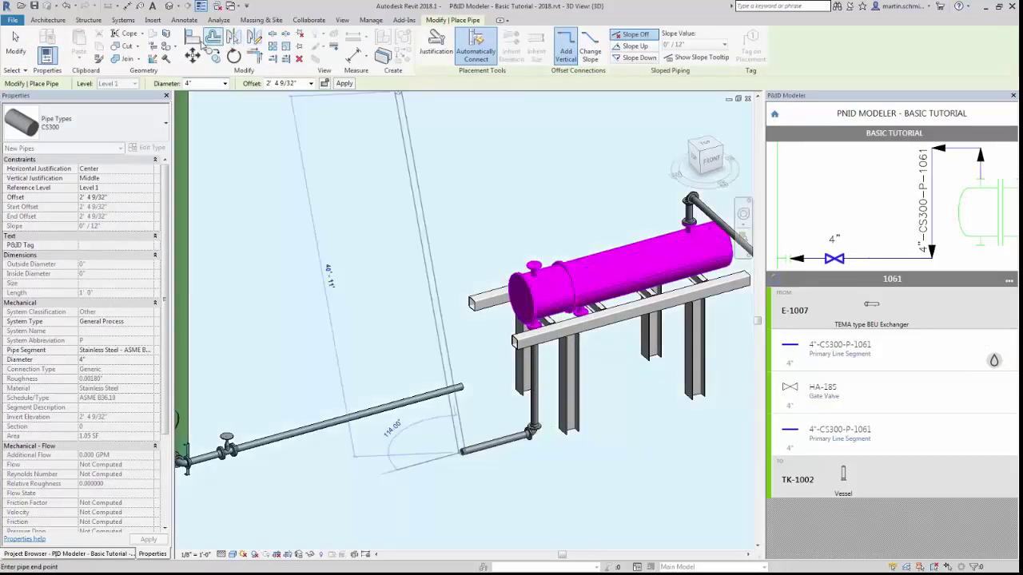
{"action": "left_click", "coordinate": [474, 442]}
{"action": "key", "text": "Escape"}
{"action": "key", "text": "Escape"}
Align the long gate-valve pipe with the new short pipe so they join.
{"action": "left_click", "coordinate": [475, 443]}
{"action": "key", "text": "Escape"}
{"action": "key", "text": "Escape"}
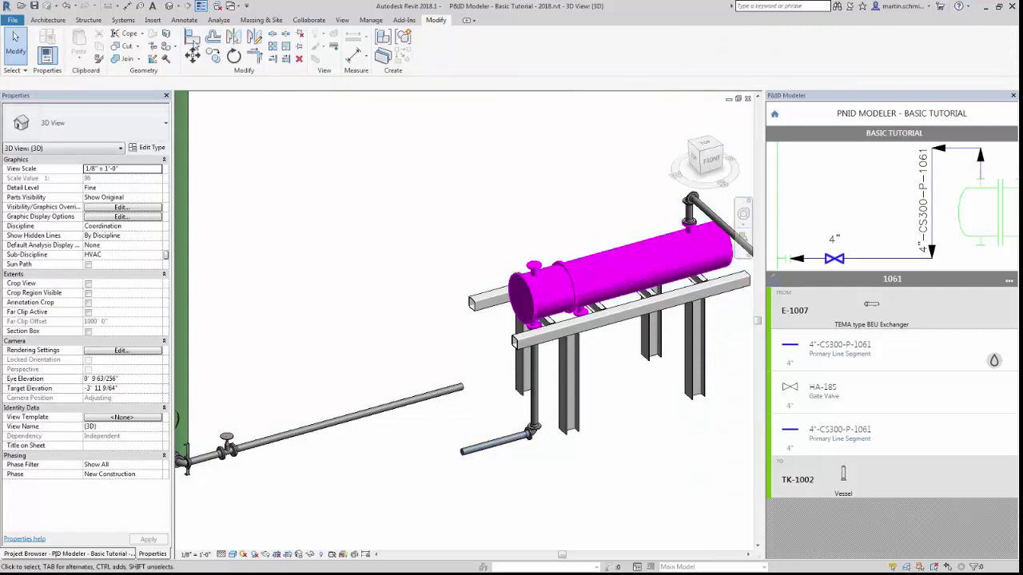
{"action": "left_click", "coordinate": [192, 37]}
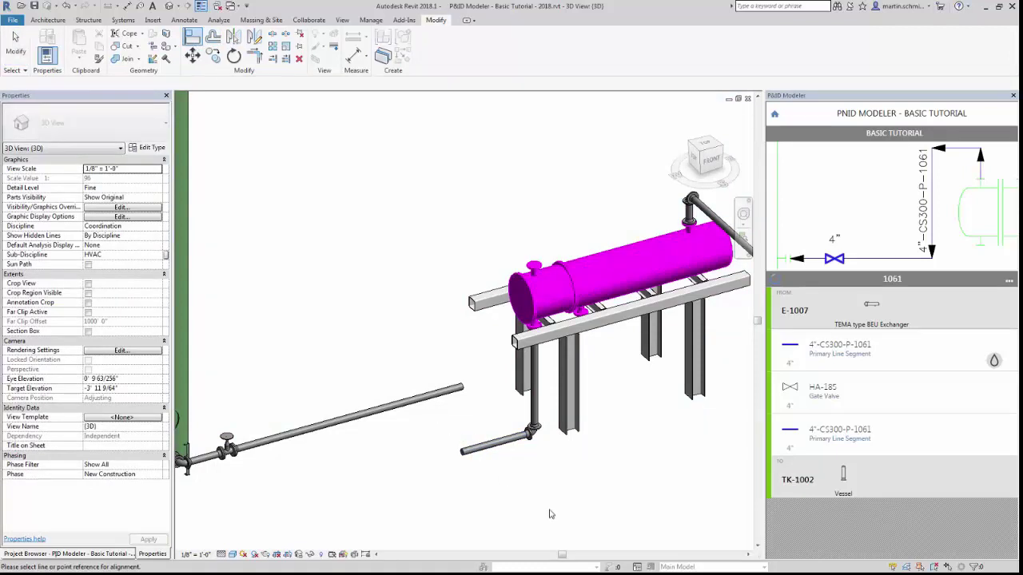
{"action": "left_click", "coordinate": [468, 453]}
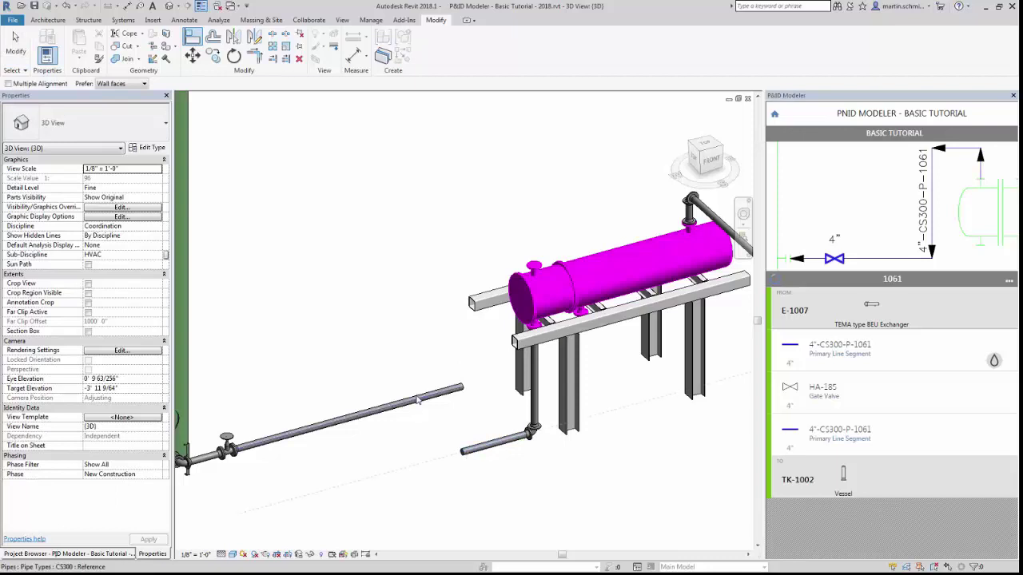
{"action": "left_click", "coordinate": [417, 400]}
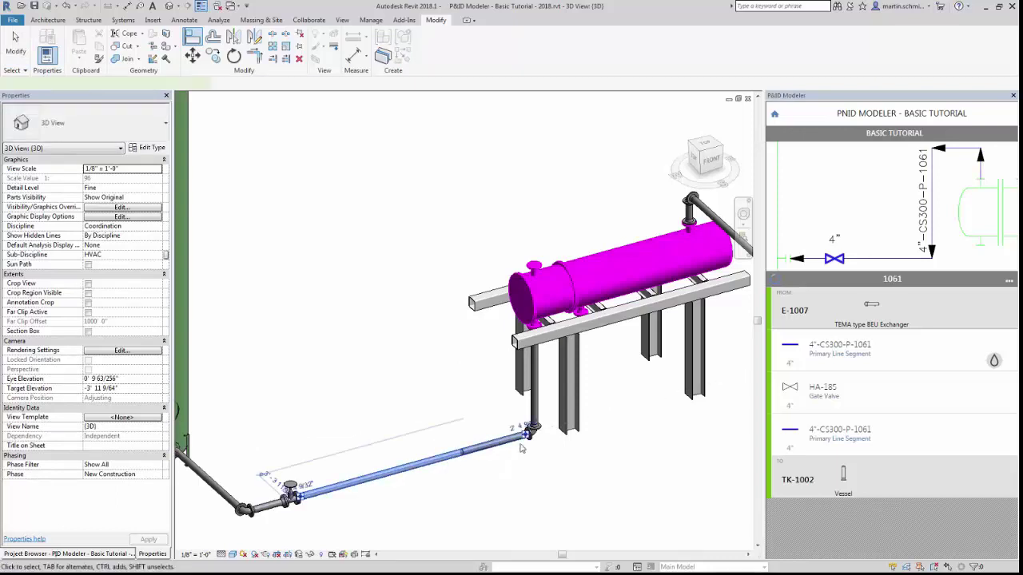
{"action": "left_click", "coordinate": [454, 459]}
{"action": "key", "text": "Escape"}
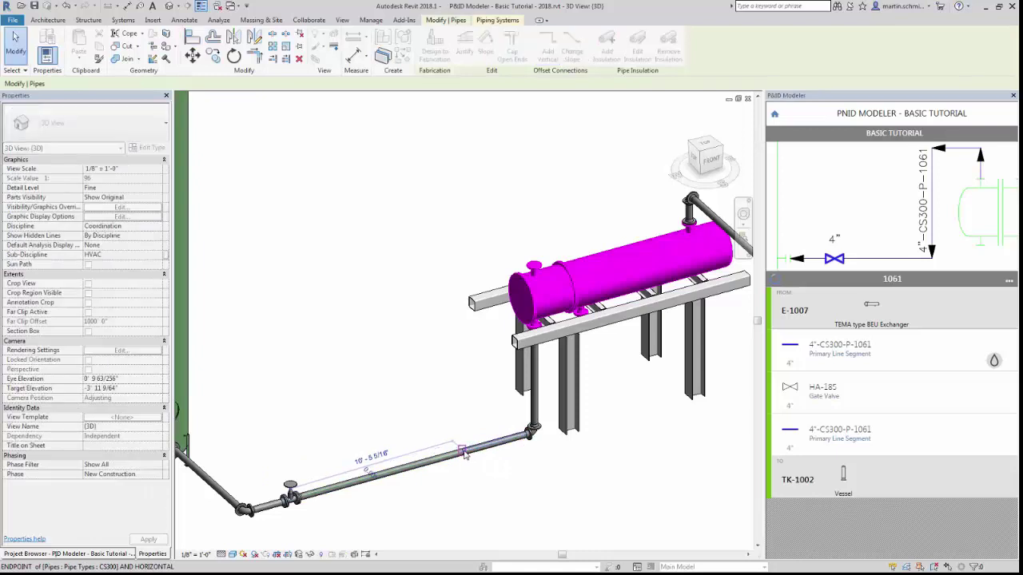
{"action": "left_click", "coordinate": [465, 454]}
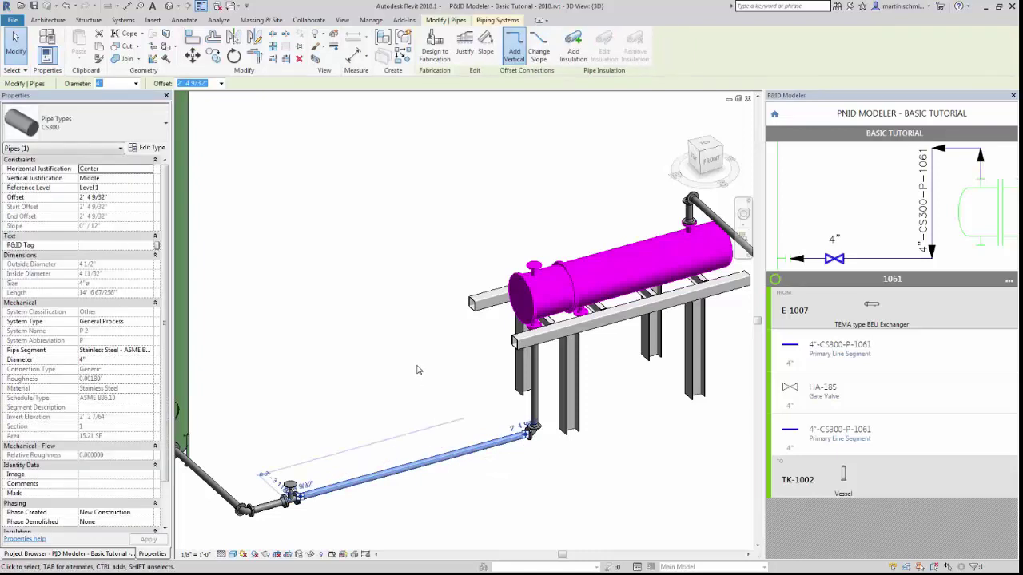
Return to the P&ID Modeler pipe-line list and preview lines 1059, then 1054.
{"action": "left_click", "coordinate": [417, 367]}
{"action": "left_click", "coordinate": [1008, 281]}
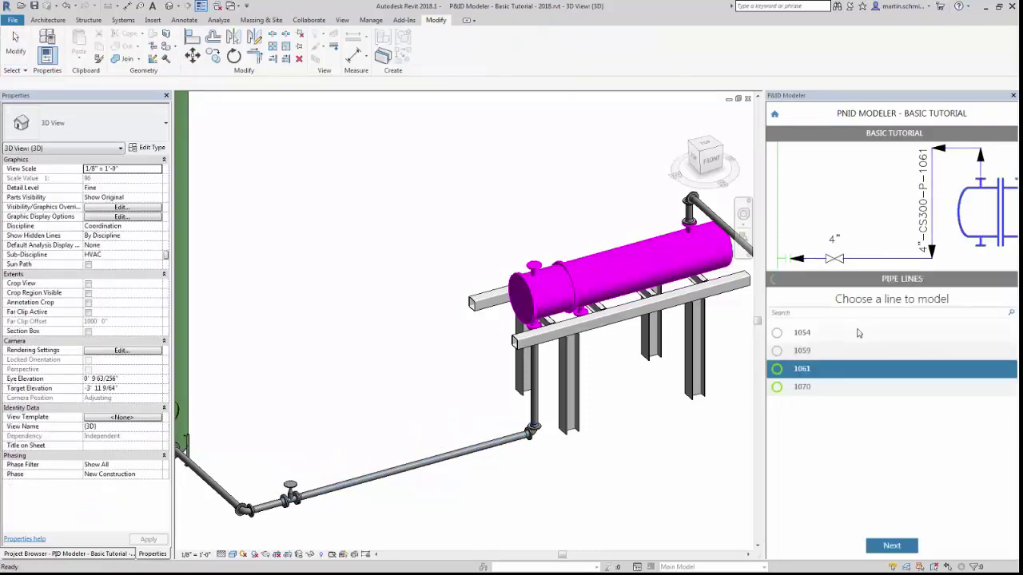
{"action": "left_click", "coordinate": [809, 352]}
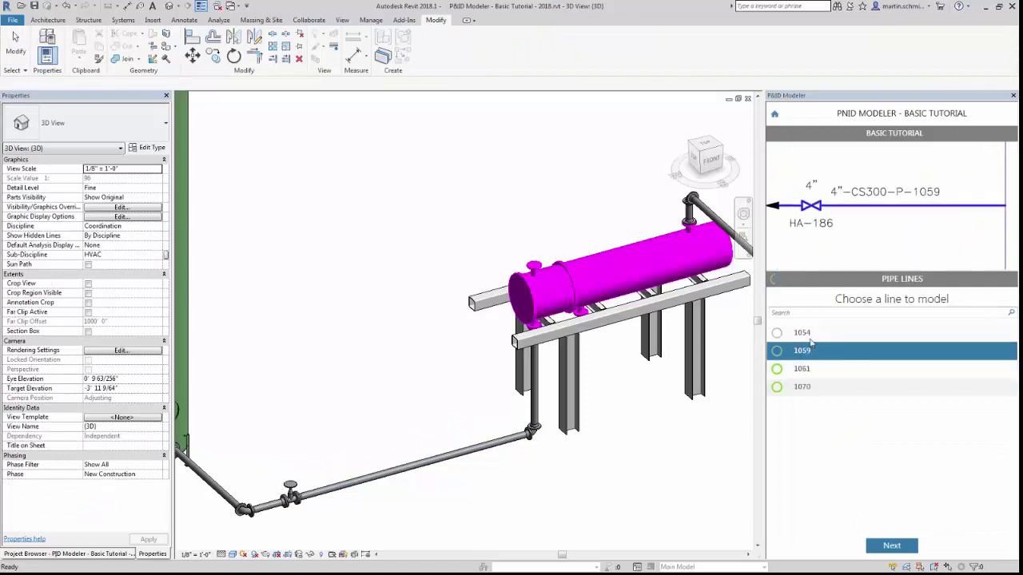
{"action": "left_click", "coordinate": [814, 336]}
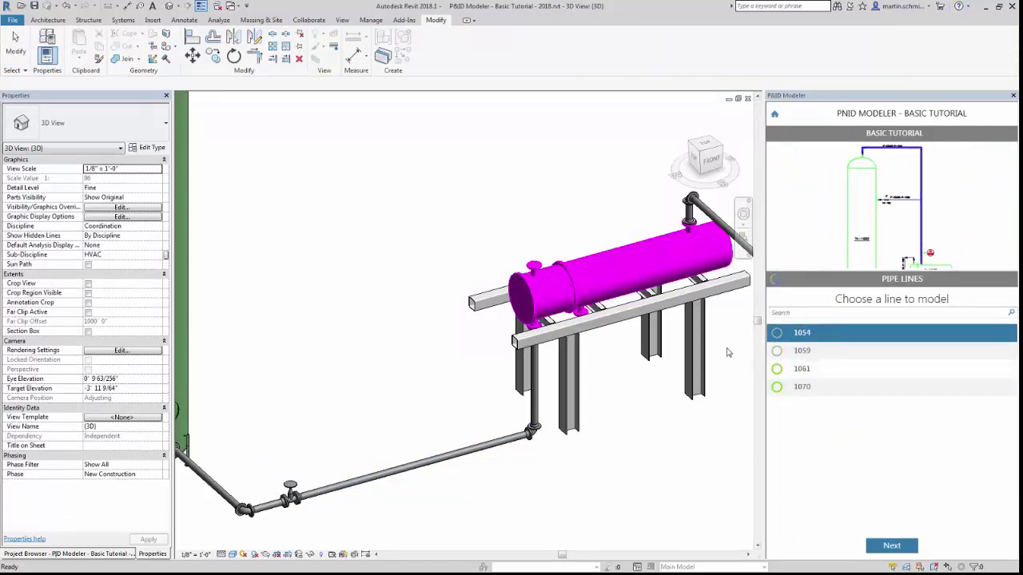